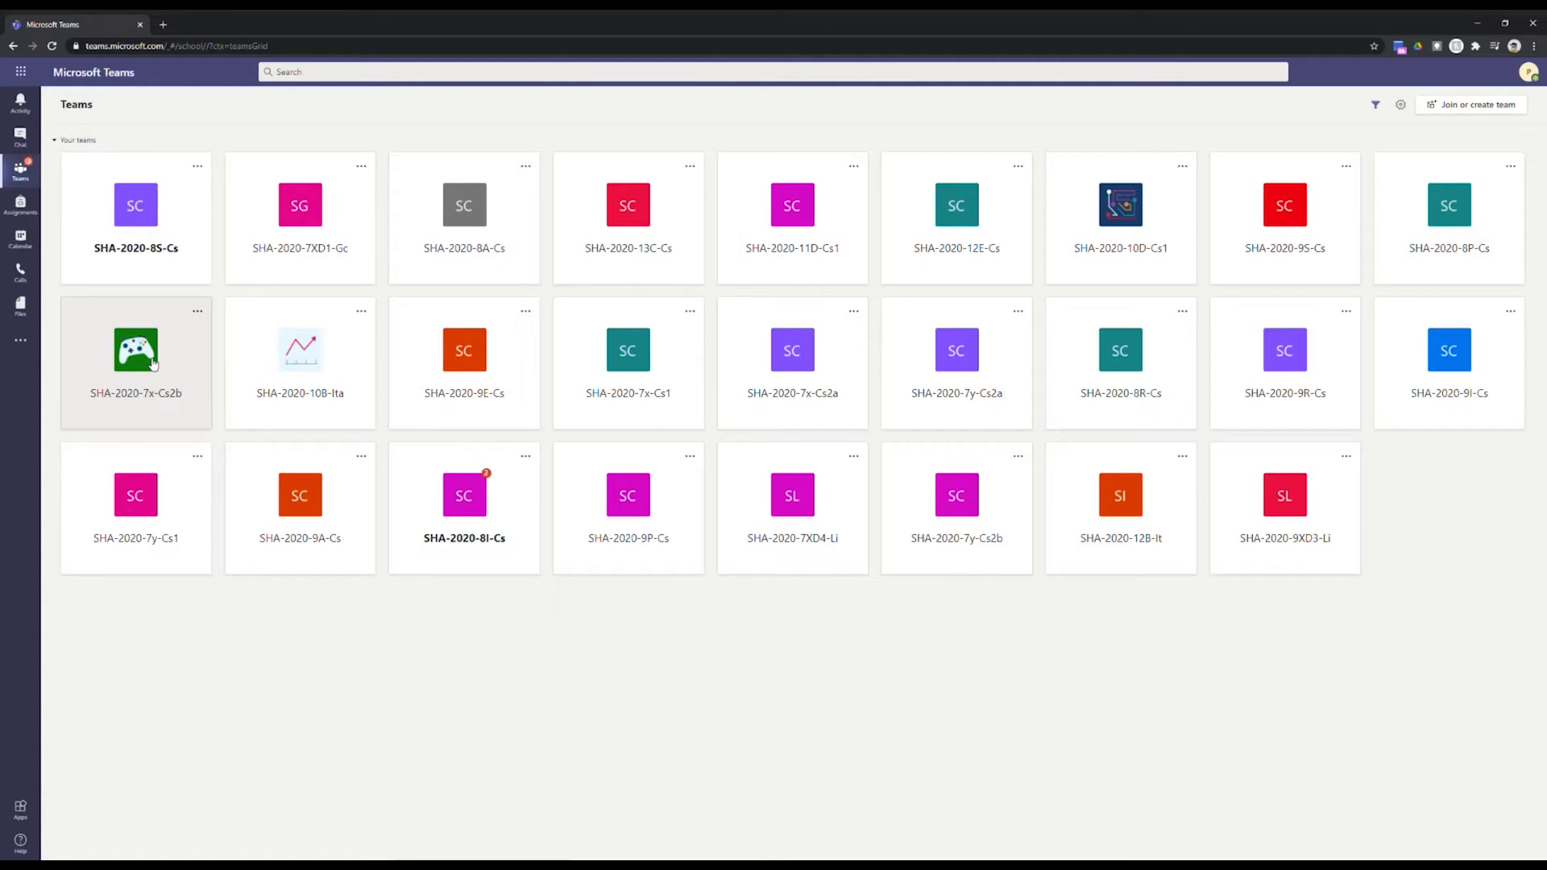
Step: Go to the assignments overview and start creating a new assignment
left_click(20, 205)
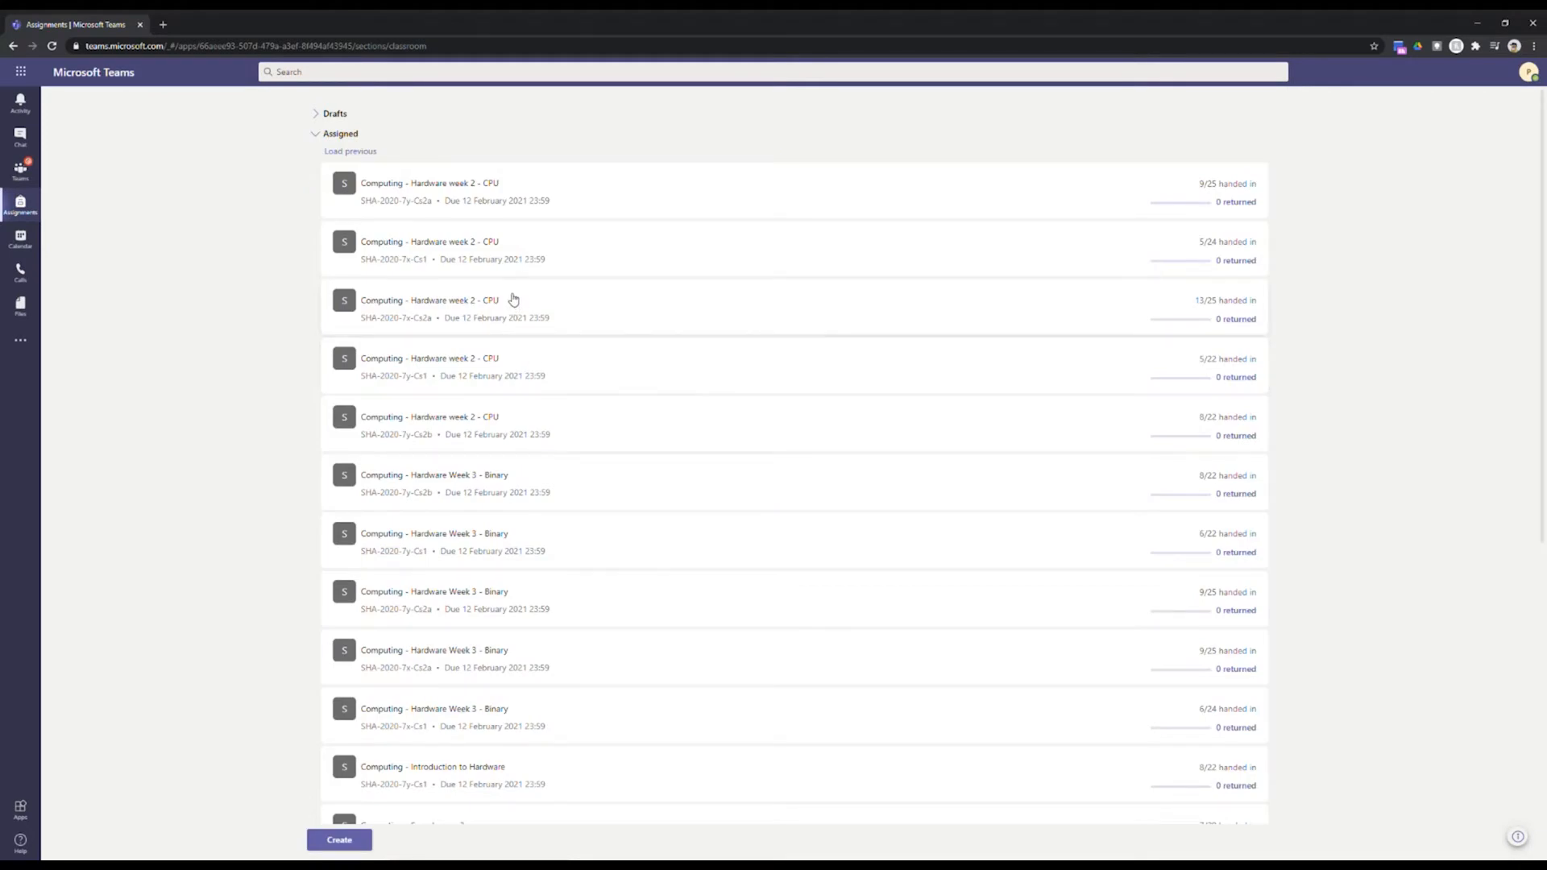
left_click(321, 135)
left_click(348, 185)
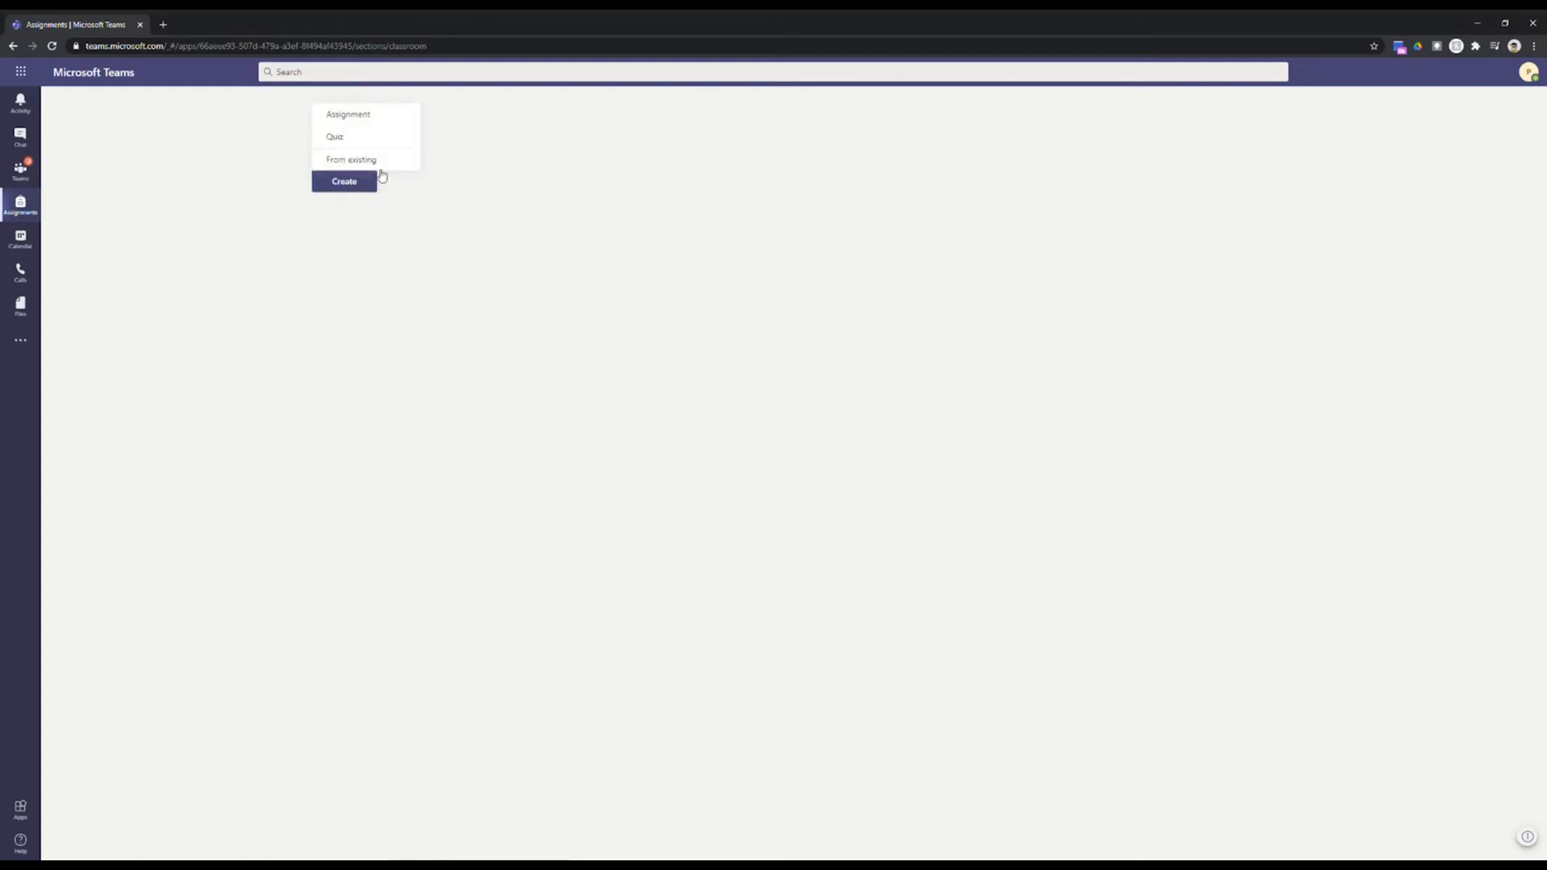
left_click(373, 117)
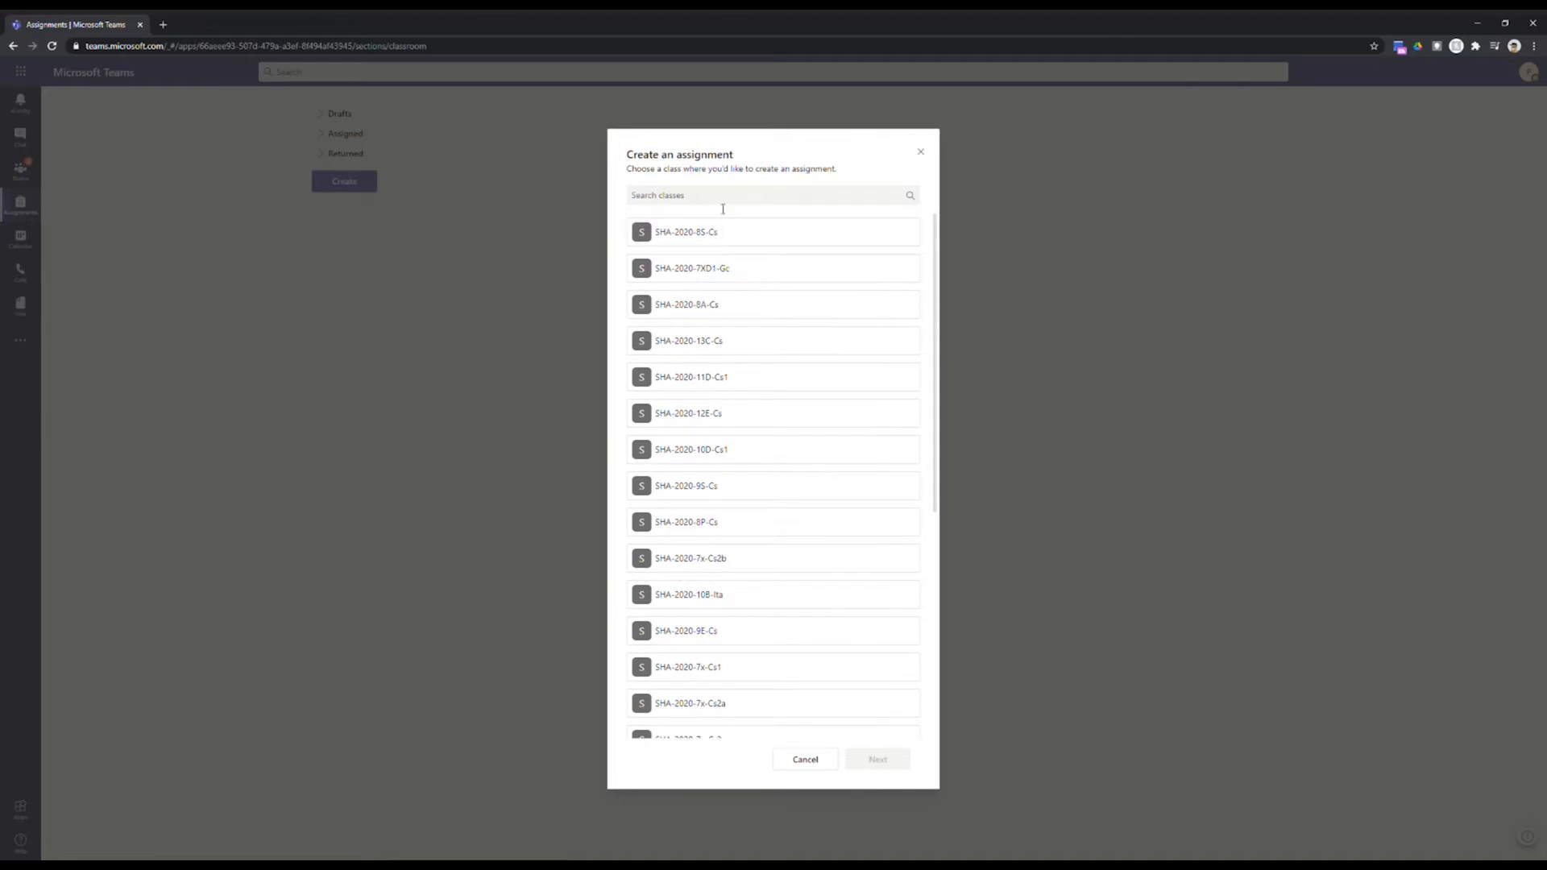
Step: Filter the class list by 7 and choose SHA-2020-7x-Cs2b as the class for the new assignment
left_click(729, 272)
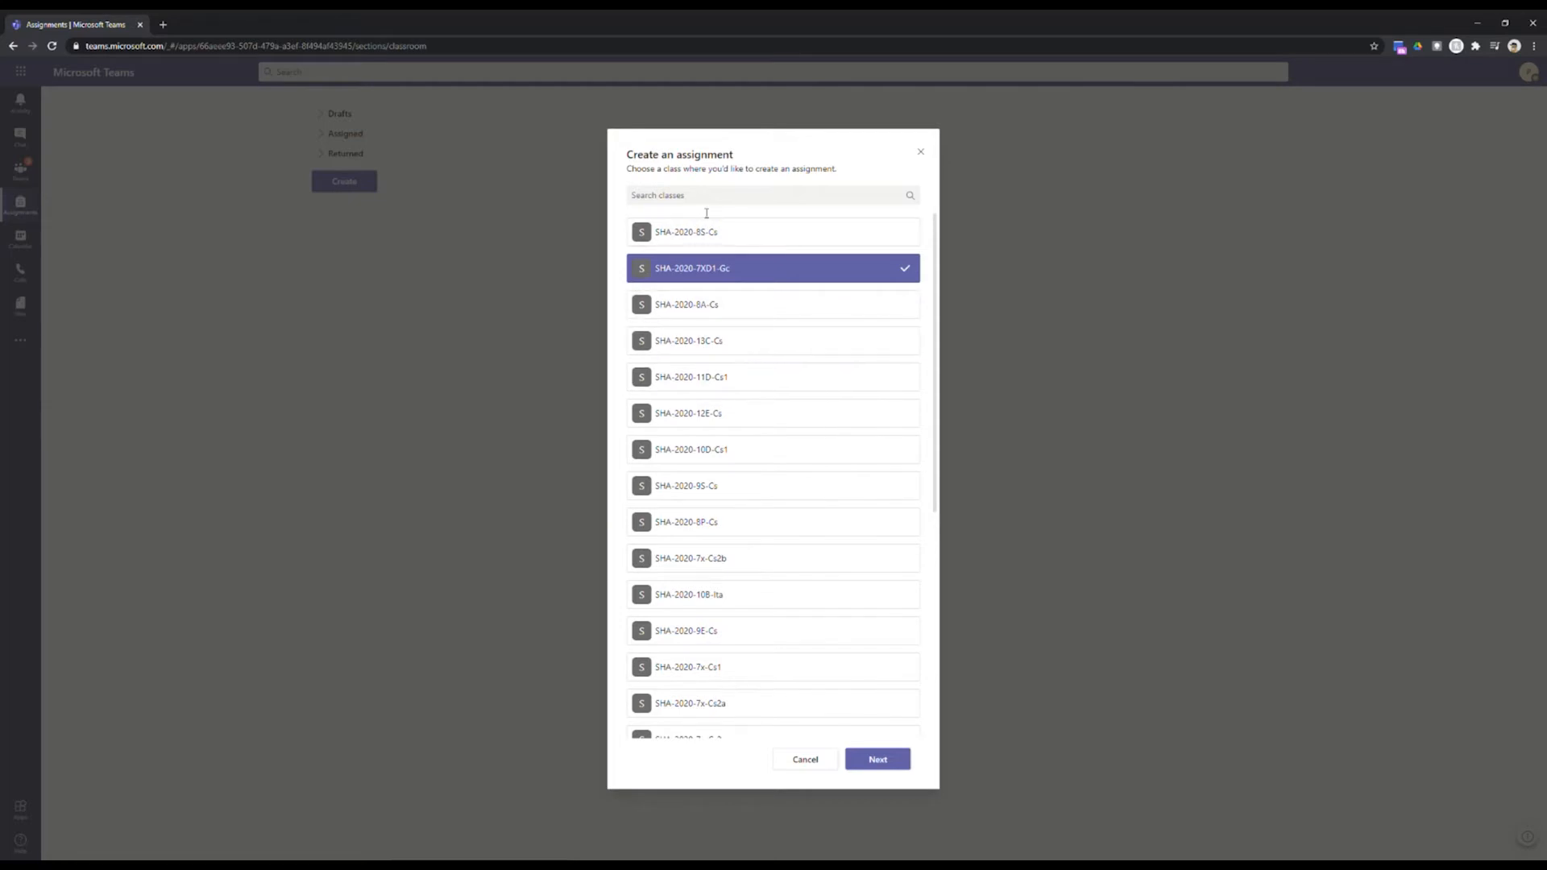
scroll(742, 456, "down", 3)
scroll(749, 483, "up", 3)
left_click(747, 201)
type("7")
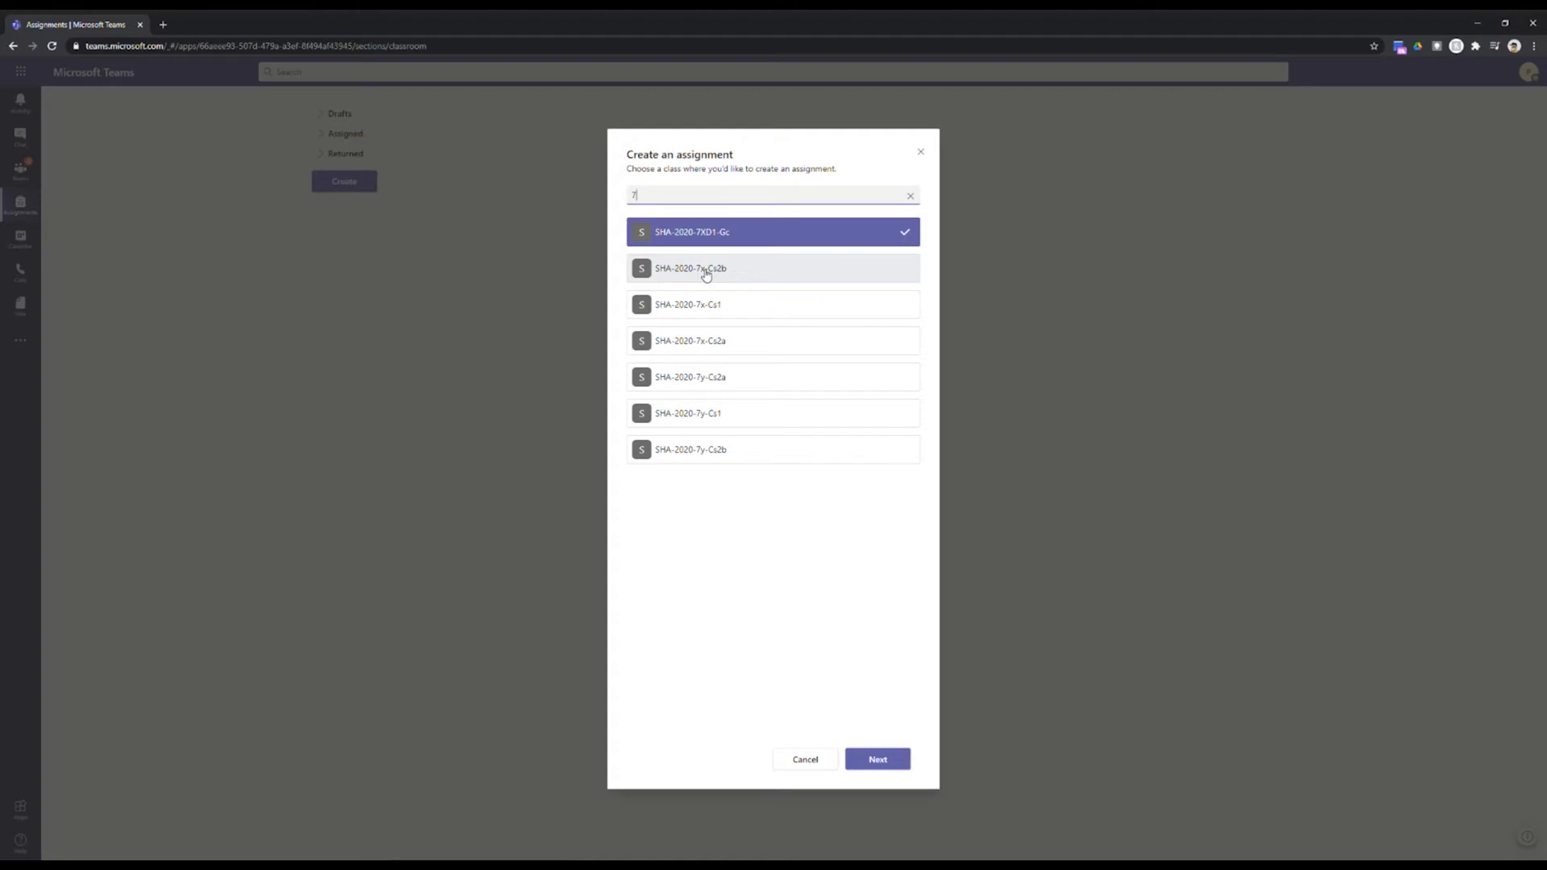
left_click(910, 196)
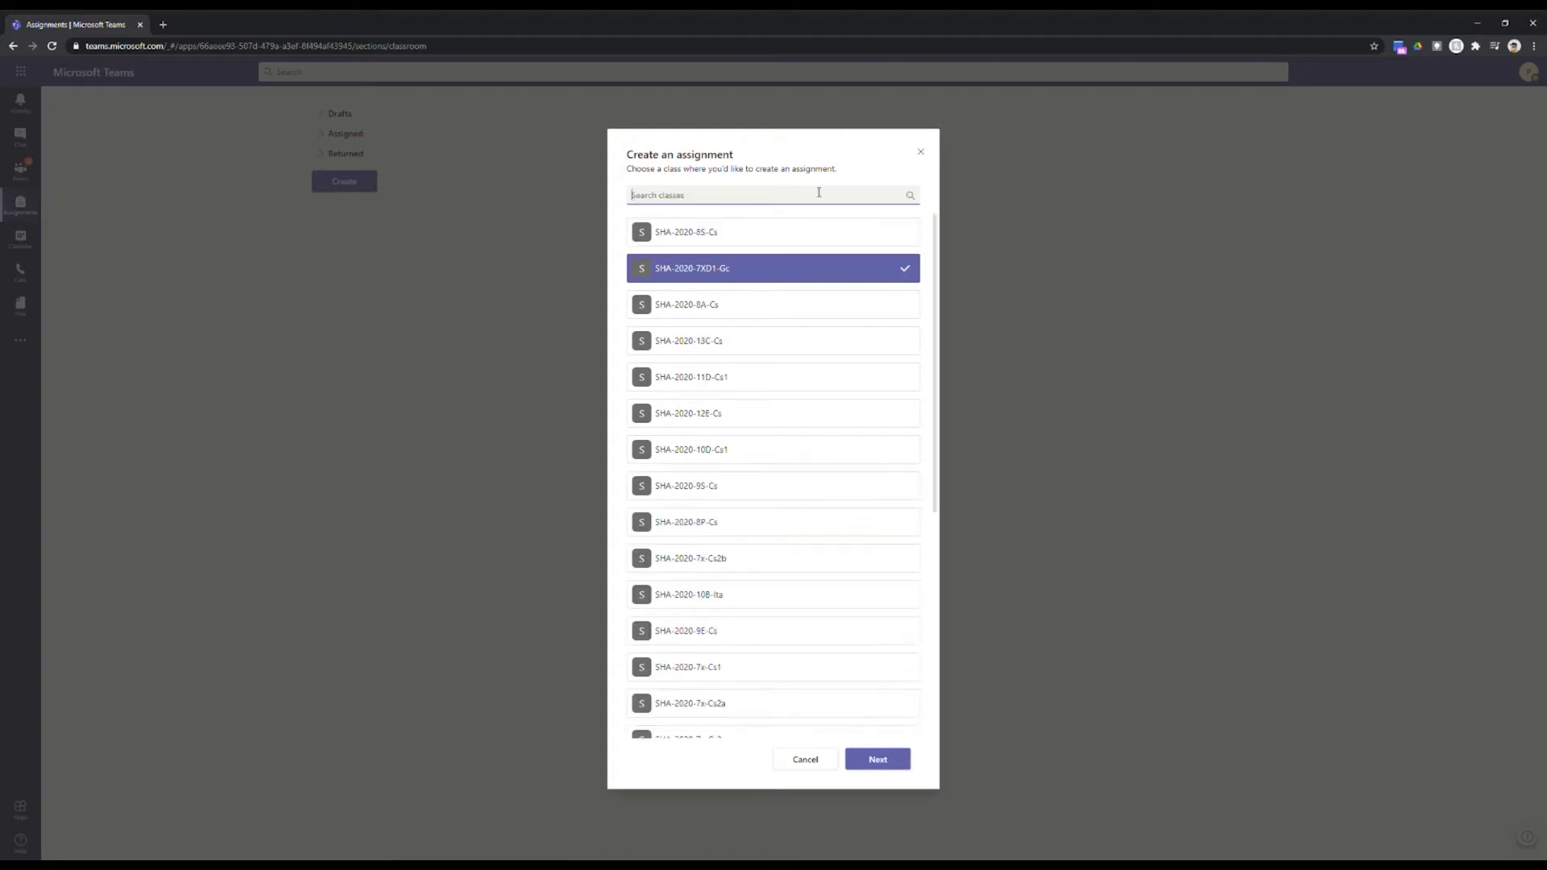
type("7")
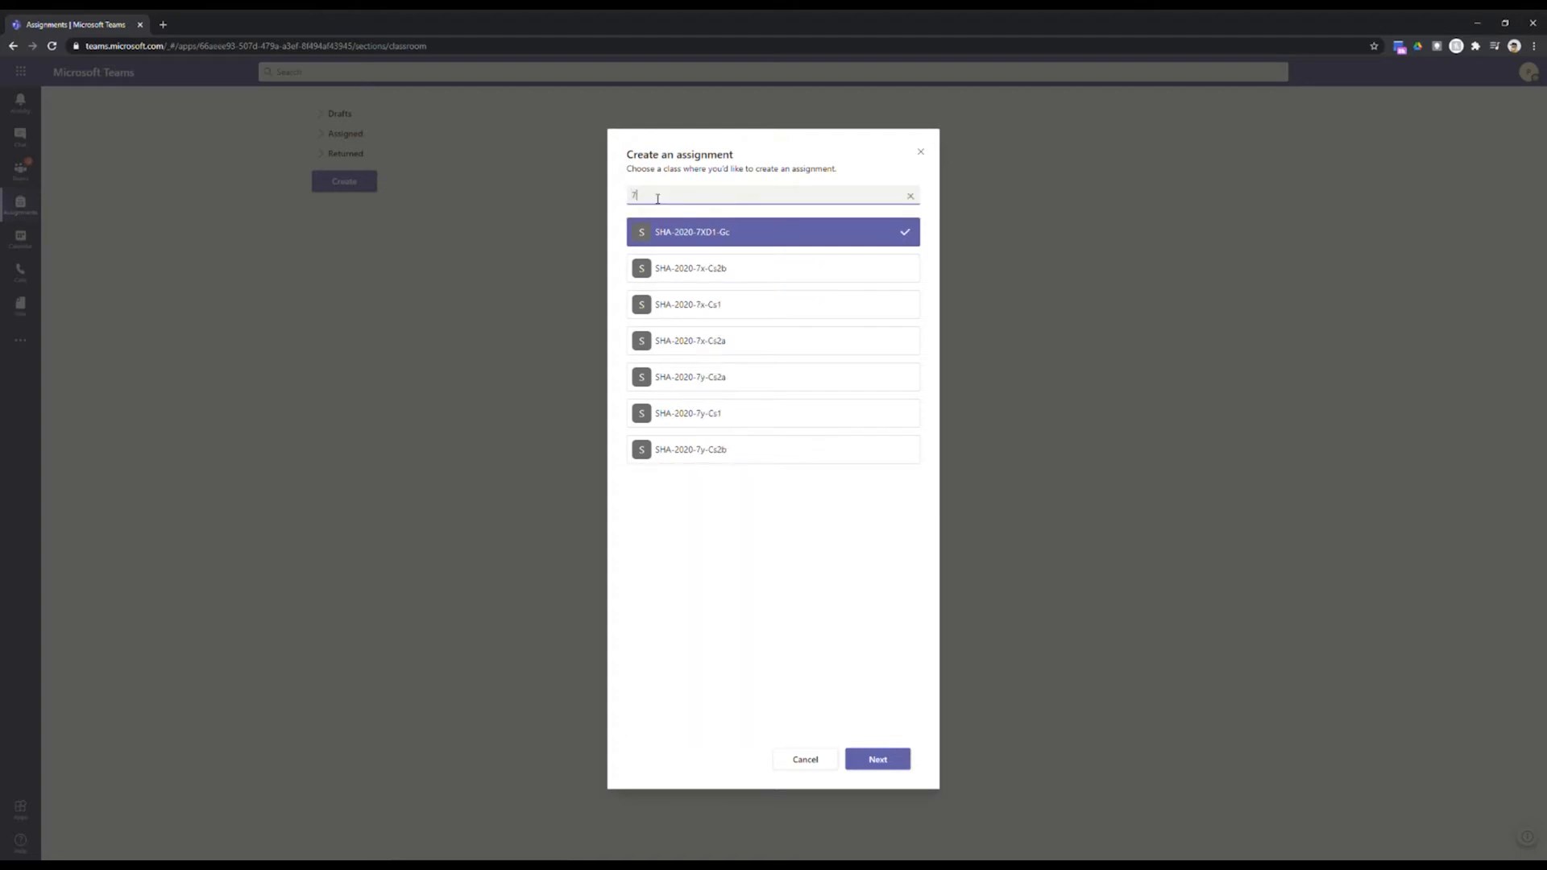
left_click(717, 278)
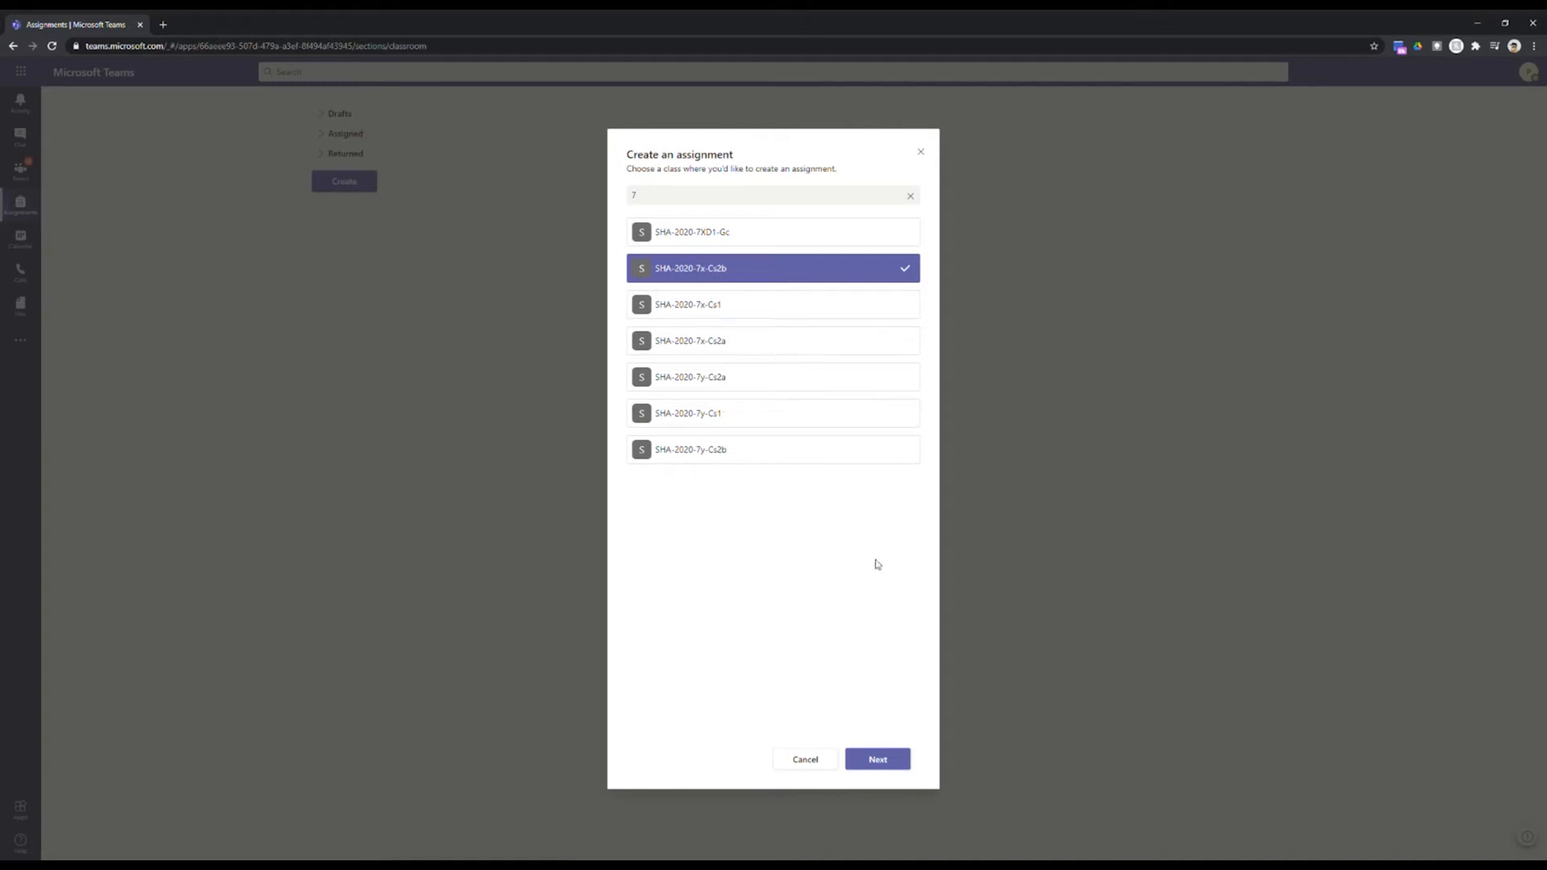
left_click(887, 763)
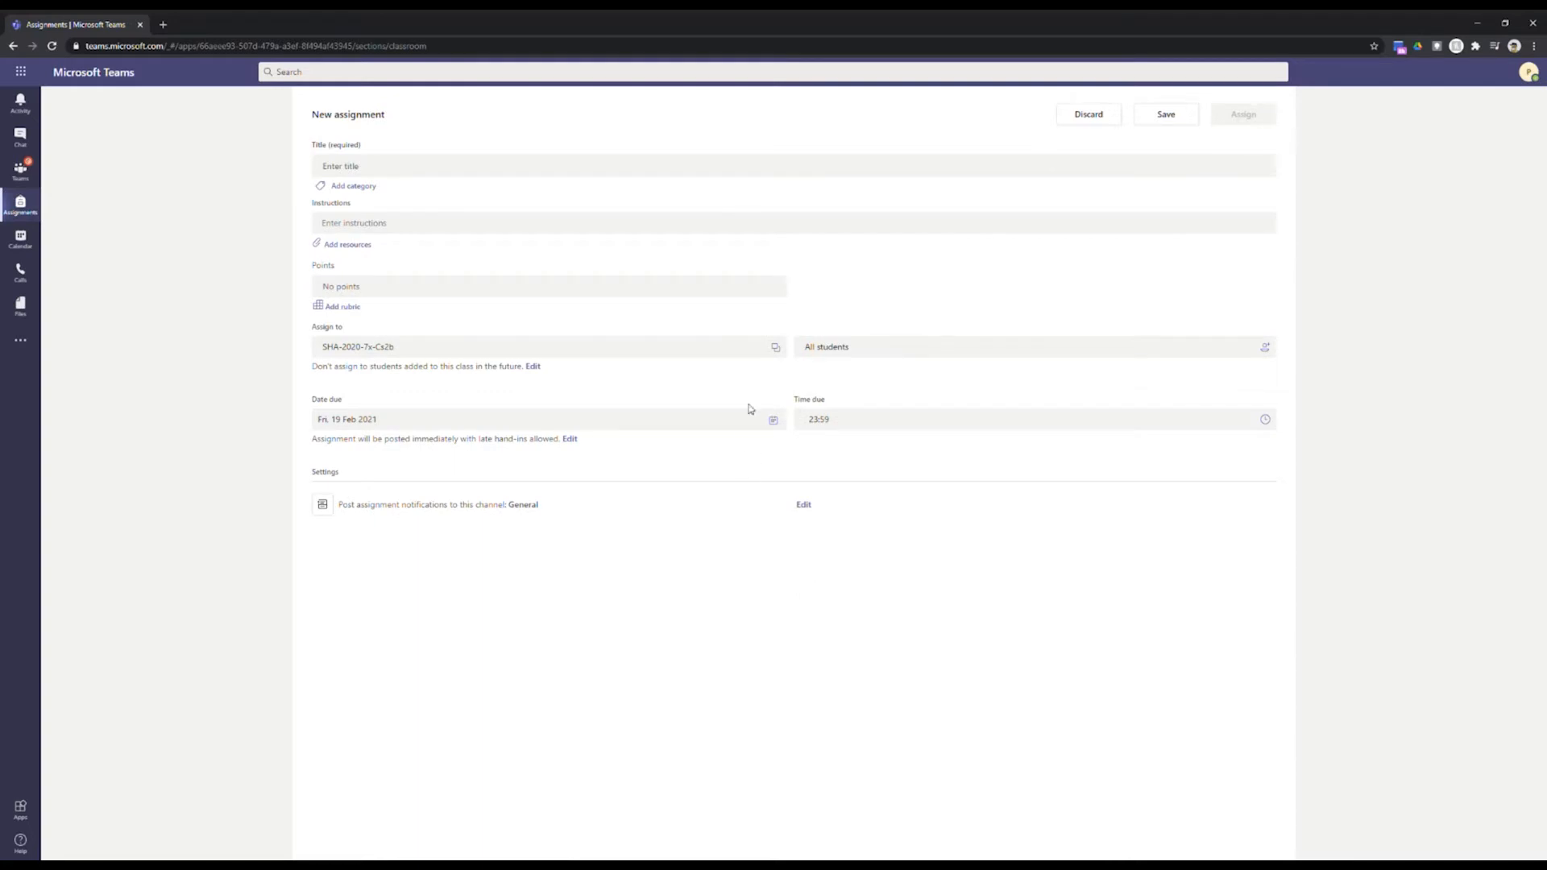
Step: Also assign the work to classes SHA-2020-7x-Cs1, SHA-2020-7x-Cs2a, SHA-2020-7y-Cs2a, SHA-2020-7y-Cs1 and SHA-2020-7y-Cs2b
left_click(777, 349)
left_click(855, 249)
type("7")
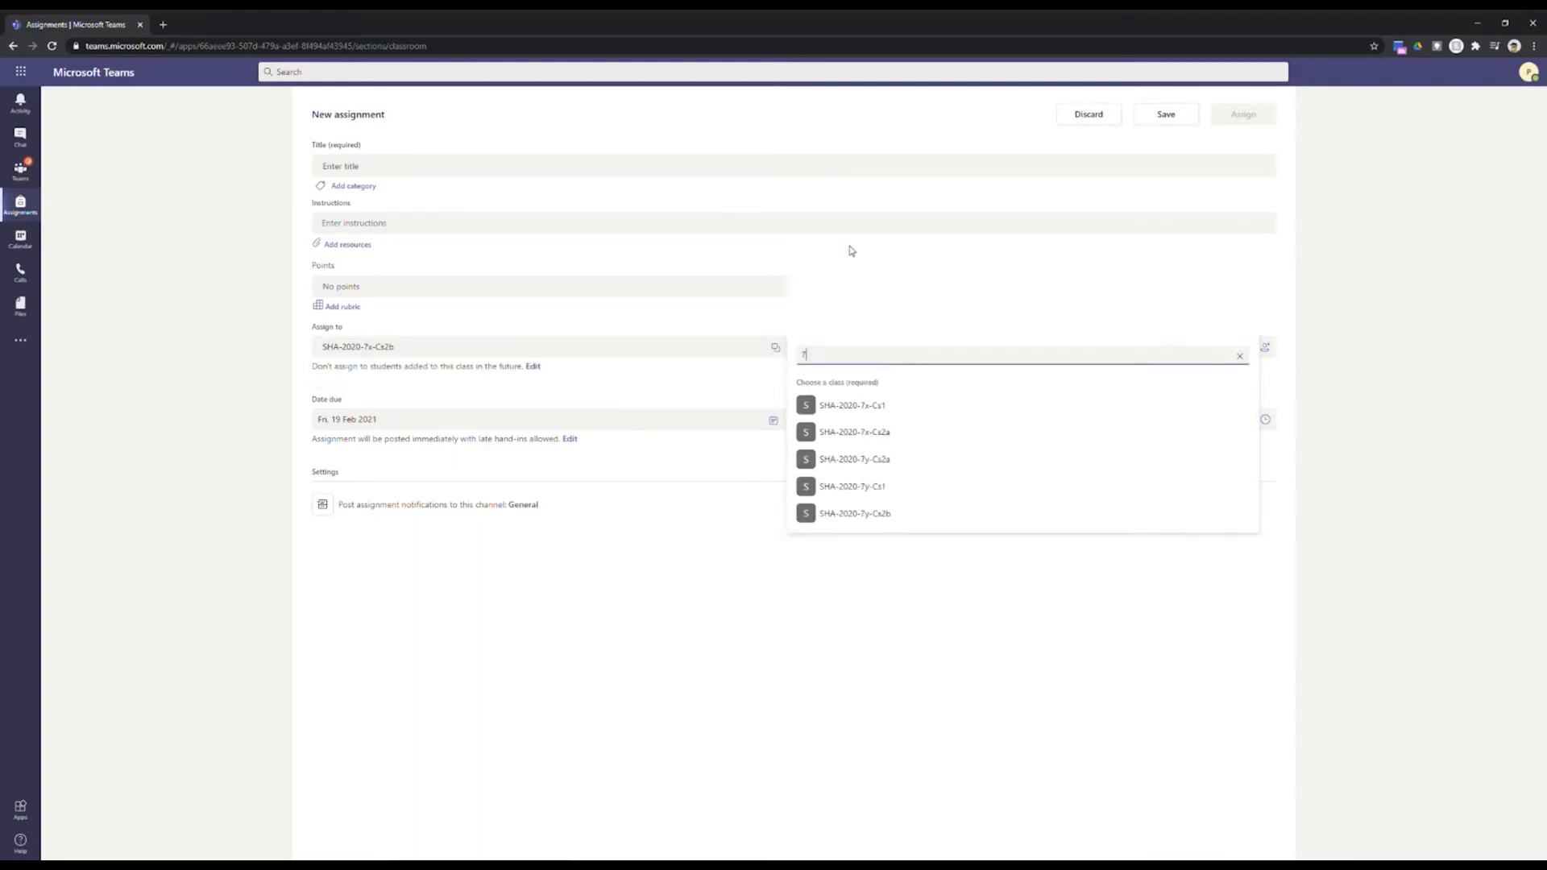
left_click(857, 412)
type("7")
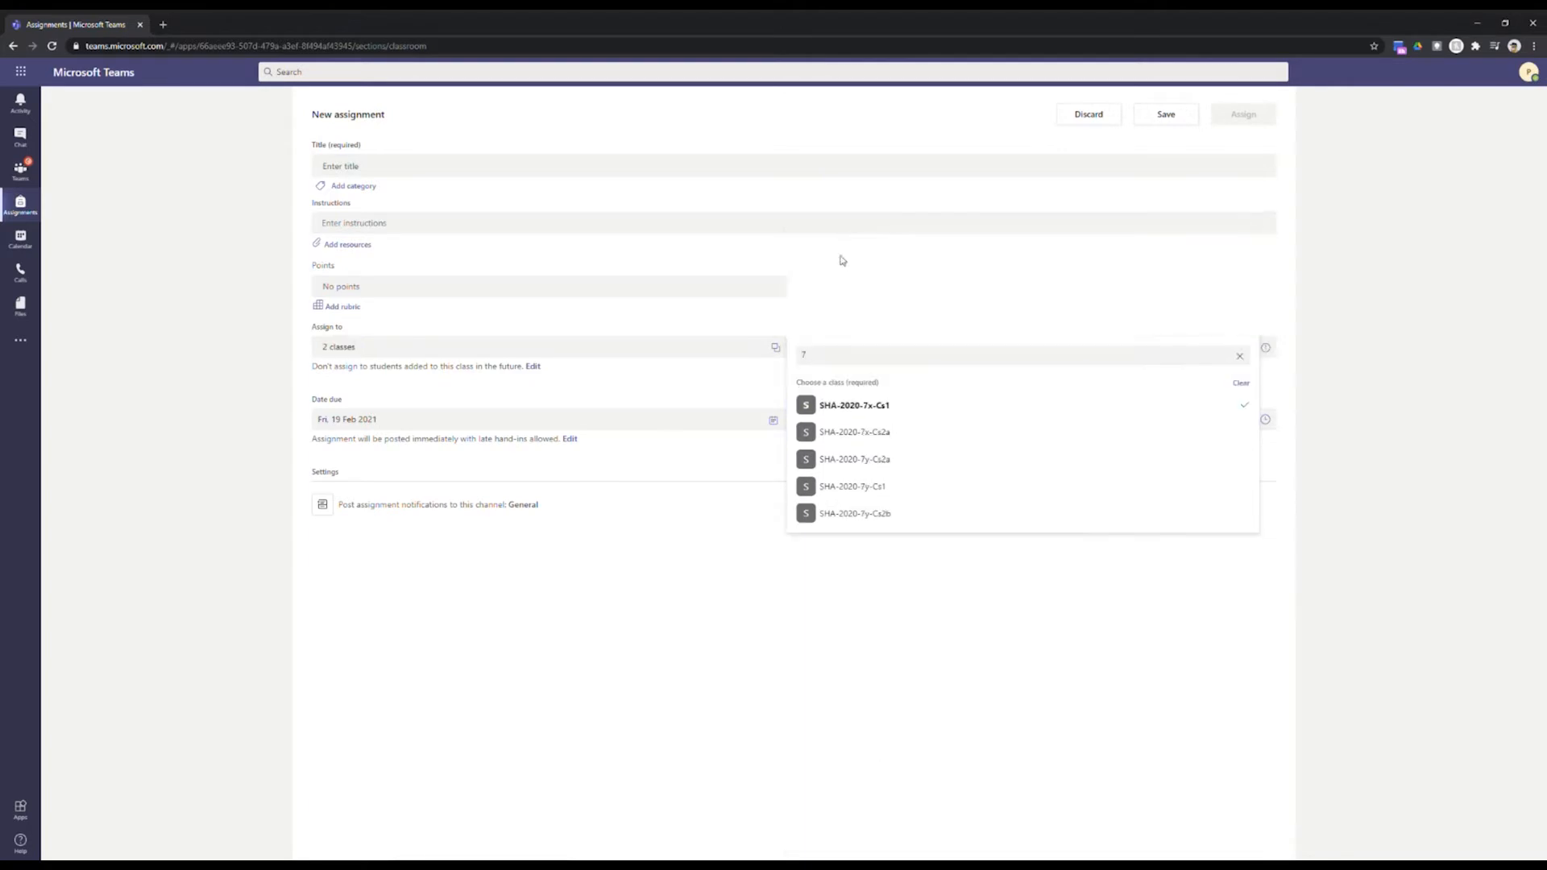
left_click(866, 429)
left_click(866, 459)
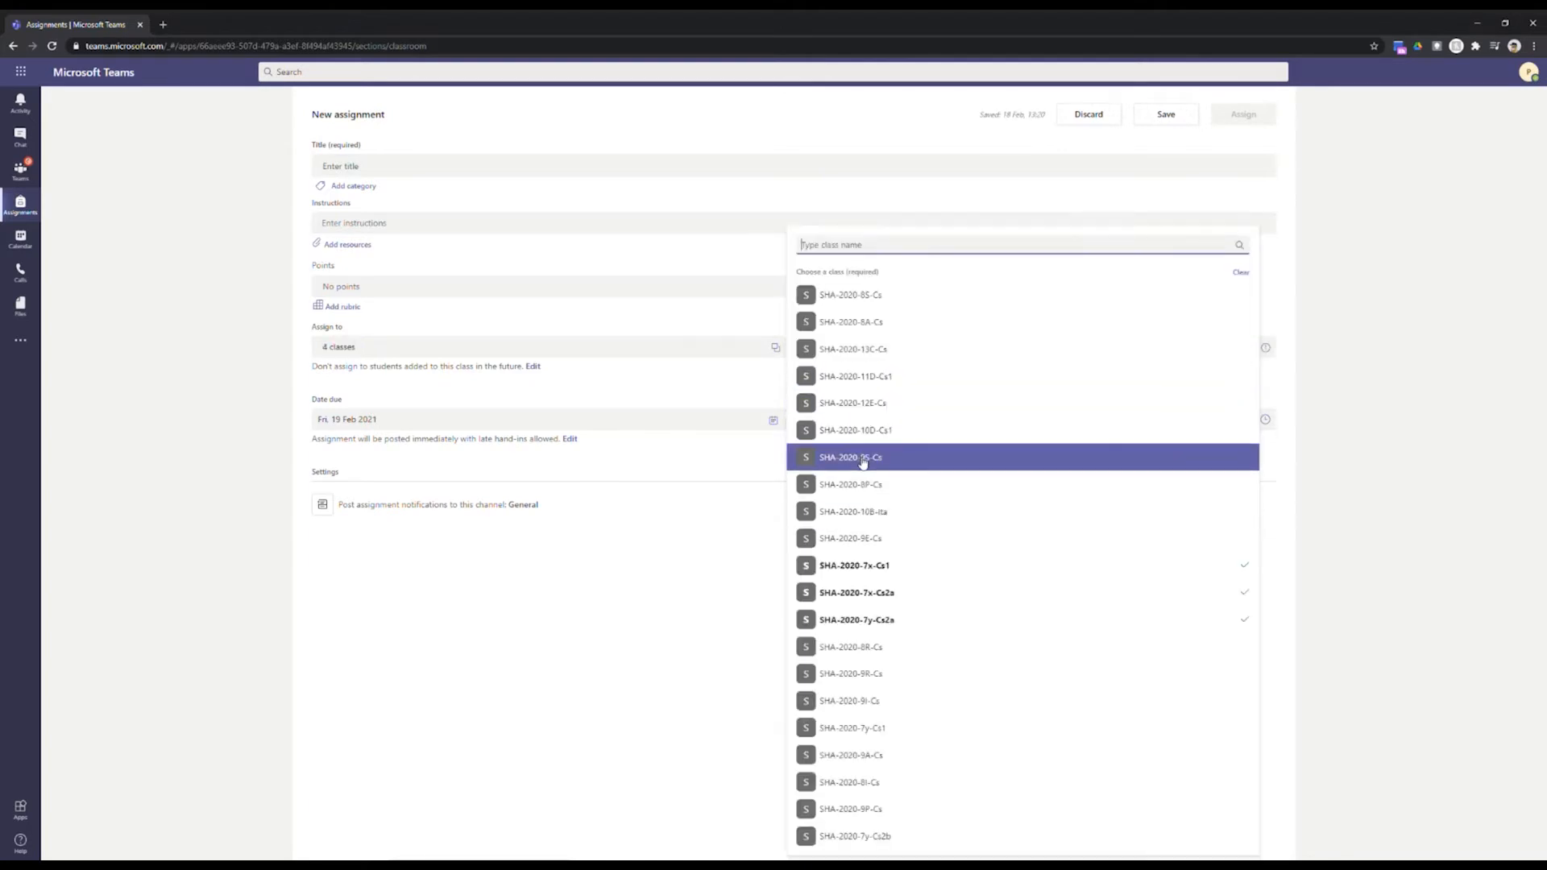
type("7")
left_click(870, 487)
type("7")
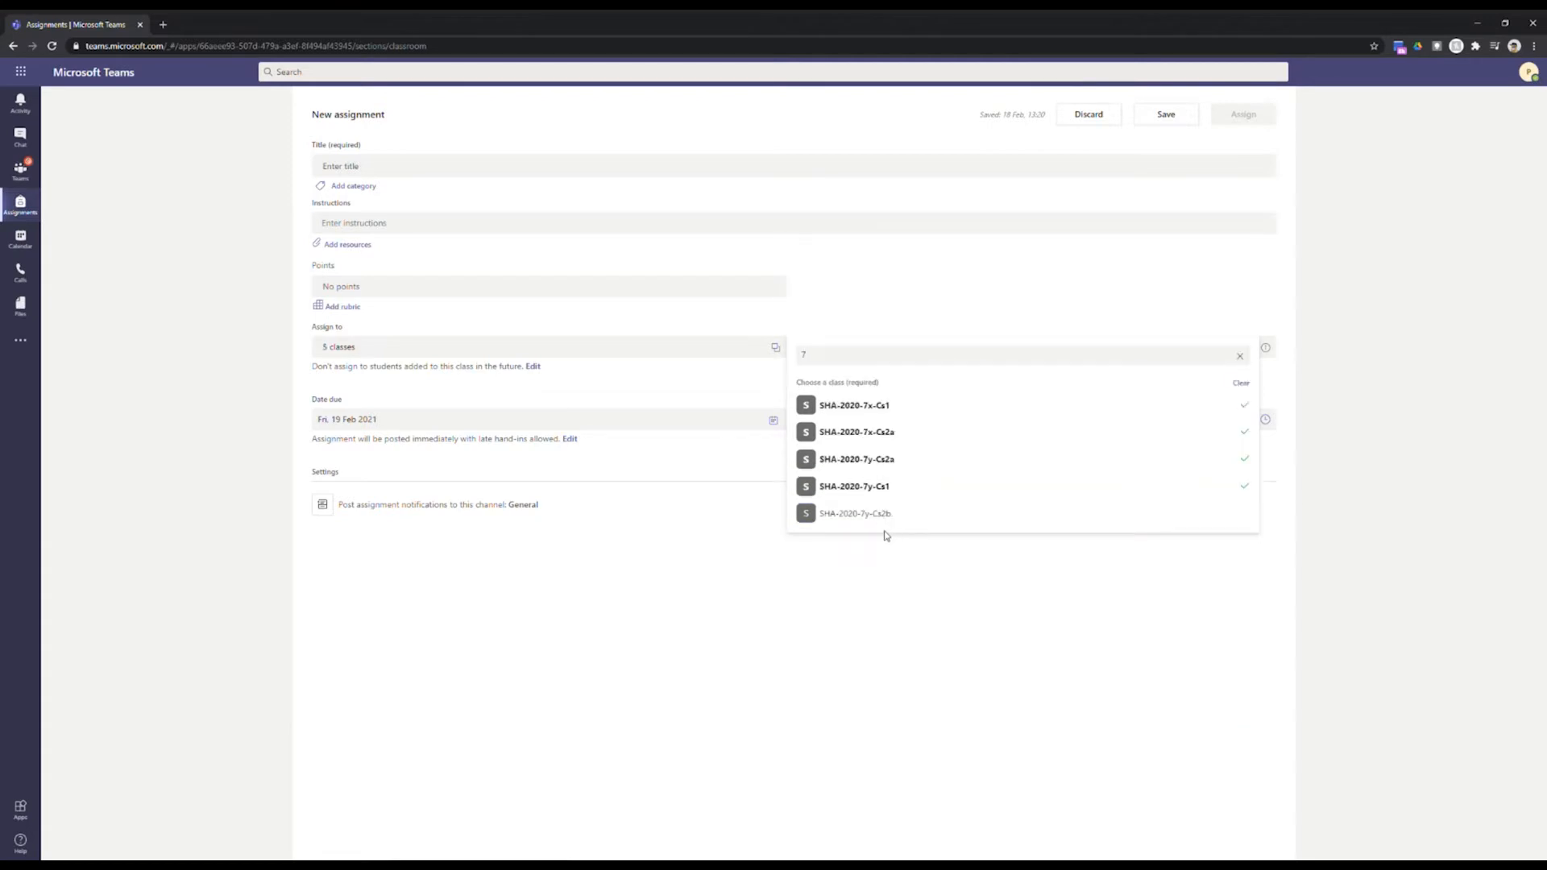
left_click(883, 517)
type("7")
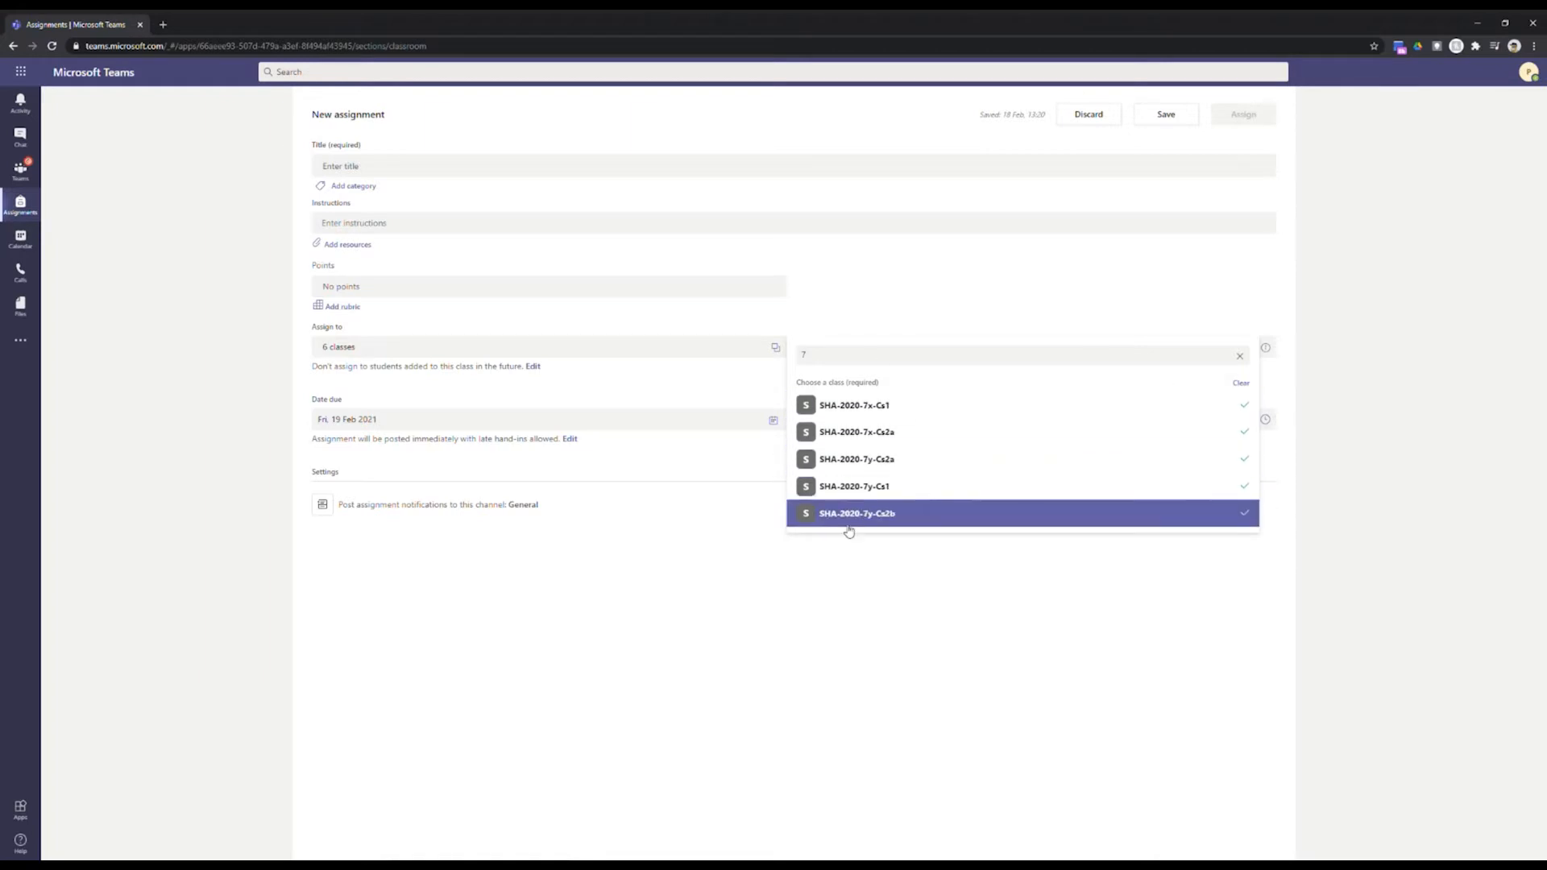
left_click(674, 550)
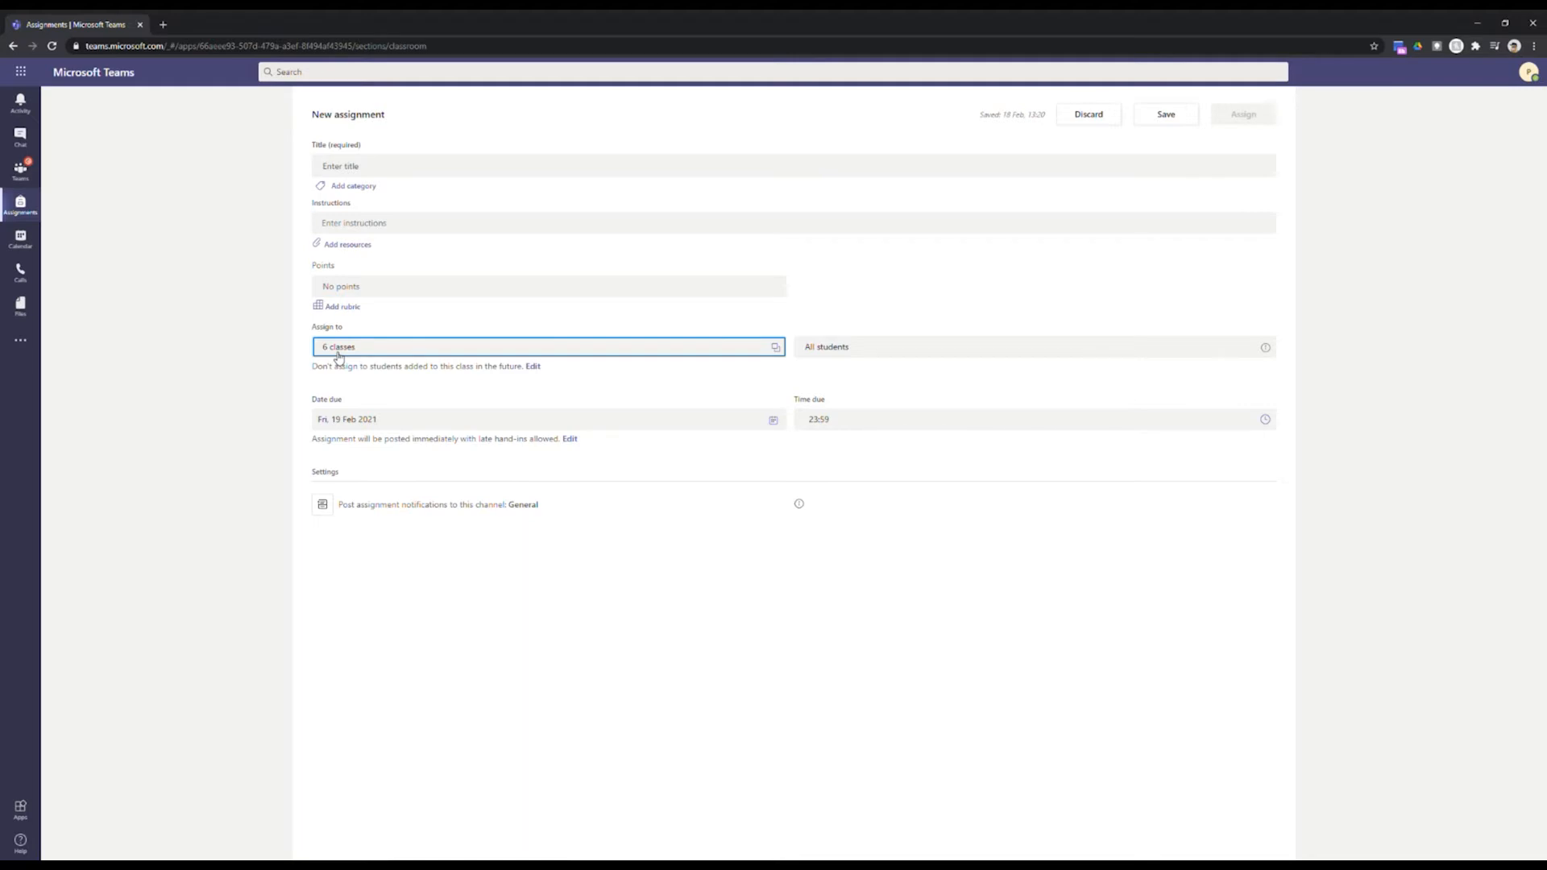
Step: Change the student assignment settings to assign the work to all students added to this class in the future
left_click(535, 368)
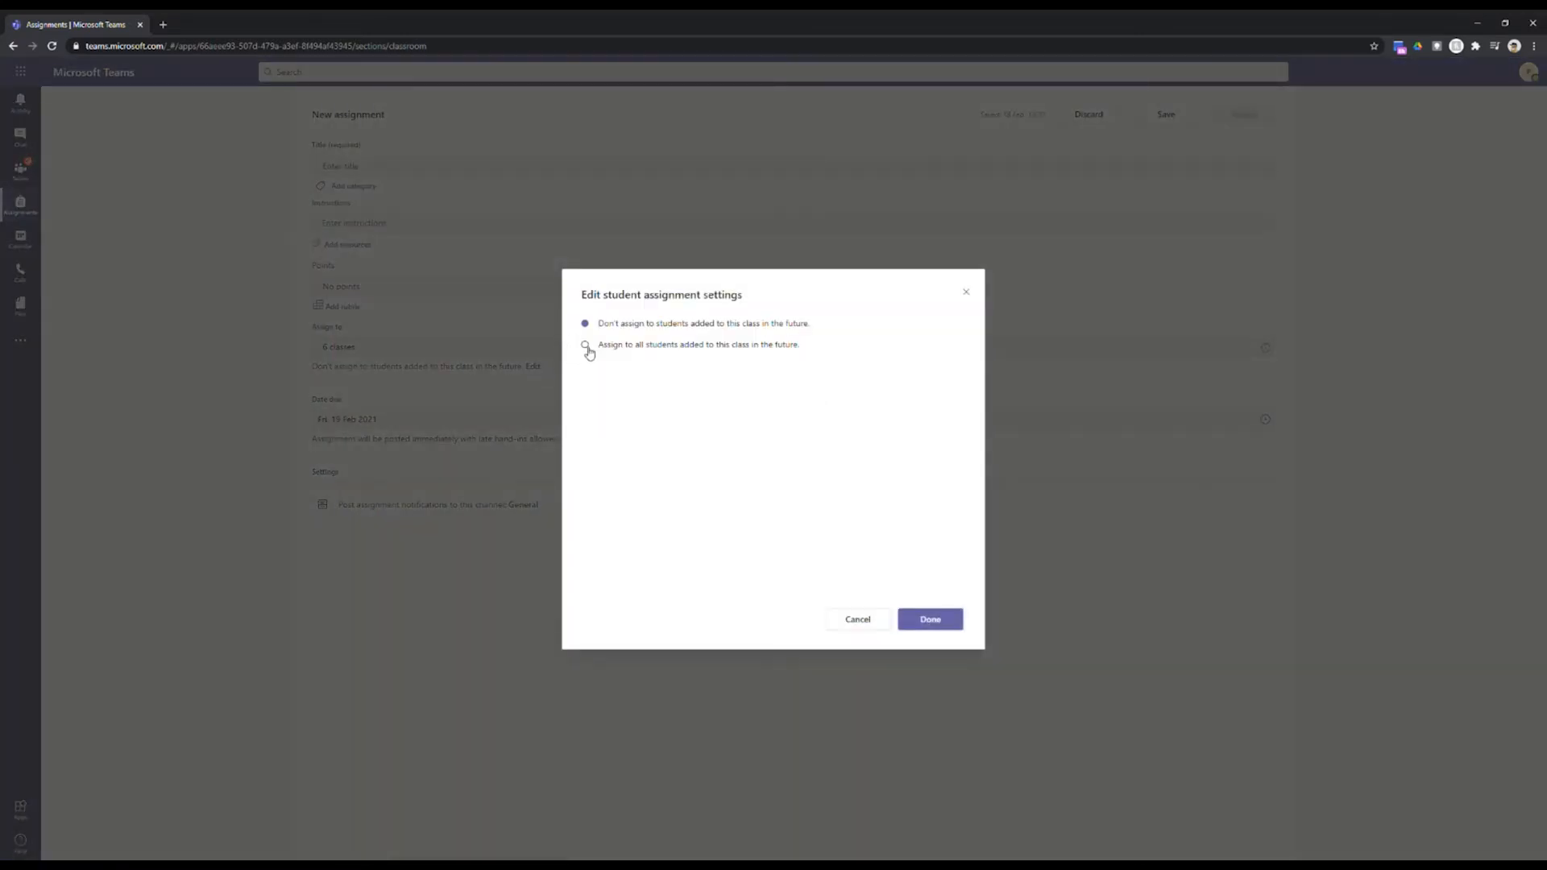
left_click(586, 346)
left_click(927, 620)
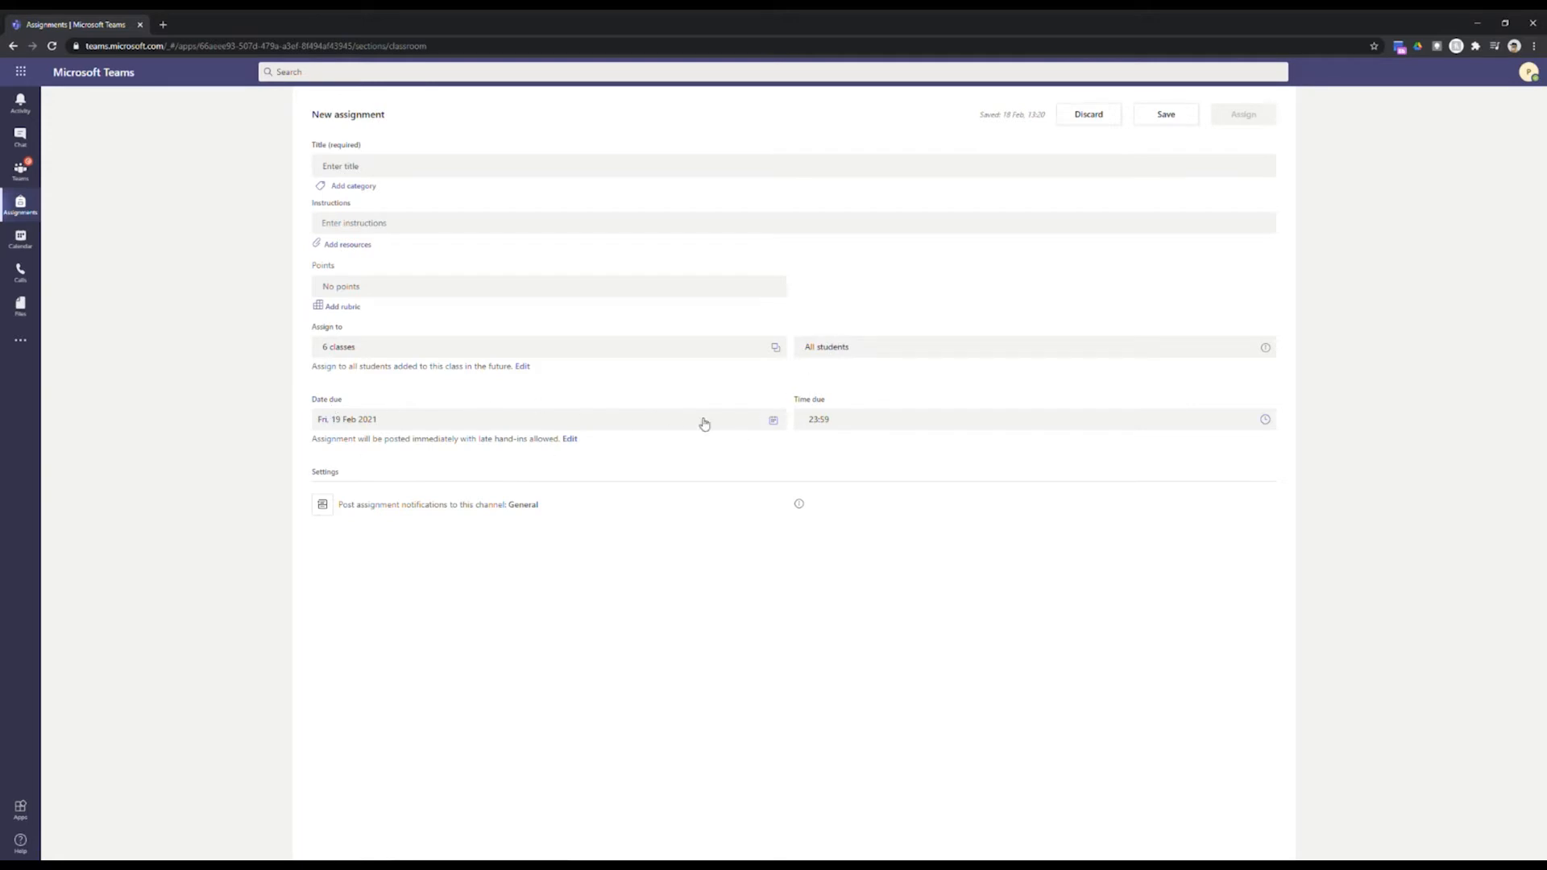
Step: Set the due date to Thu, 25 Feb 2021 and enable a close date of Fri, 26 Feb 2021, without scheduling a future post
left_click(775, 420)
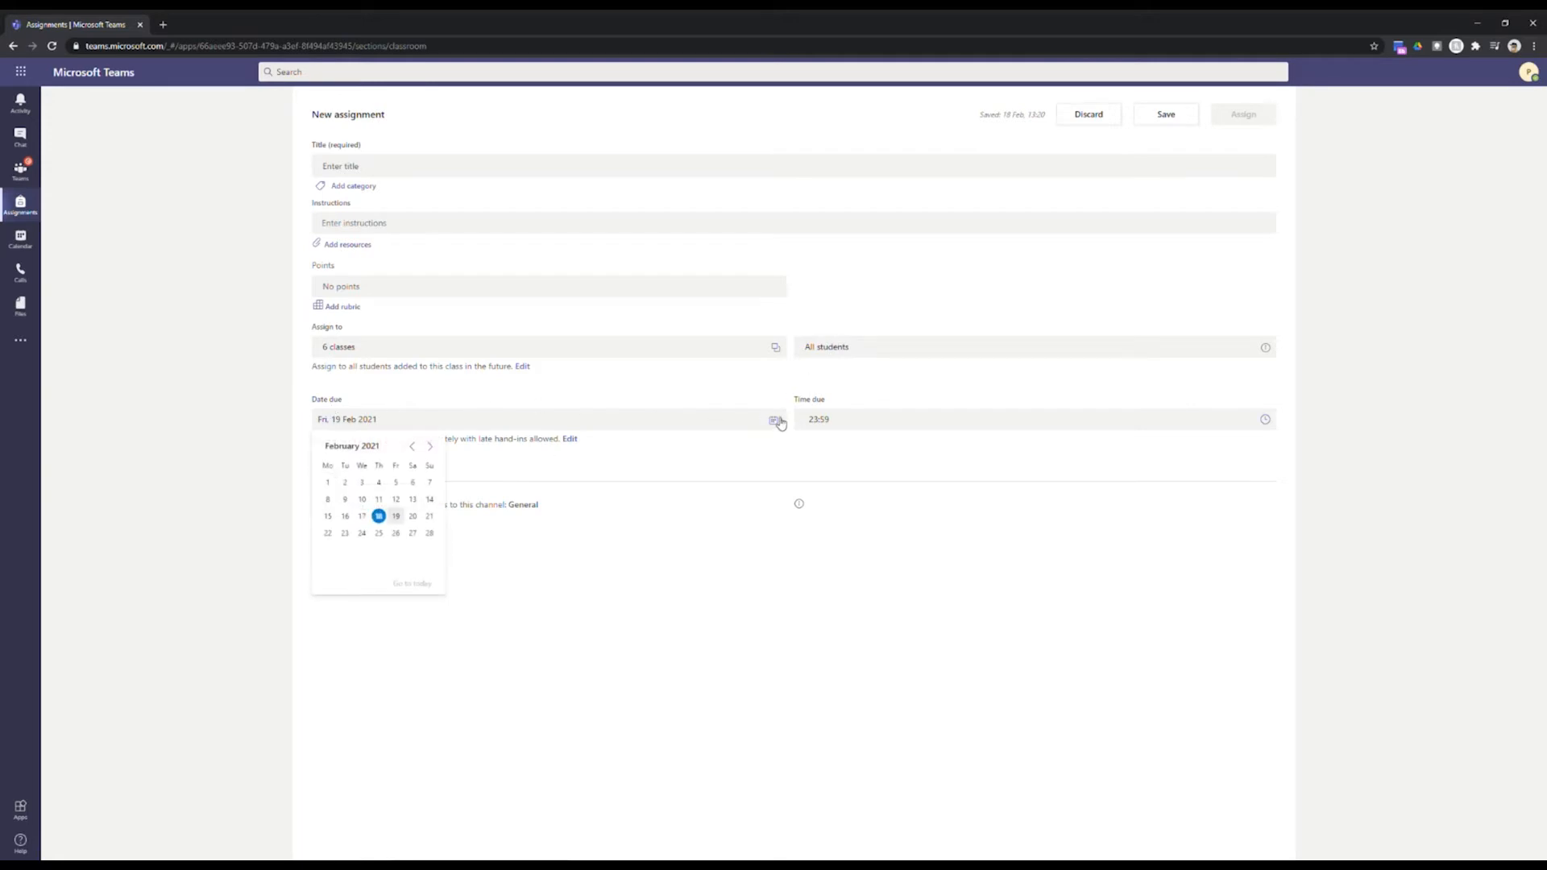
left_click(378, 534)
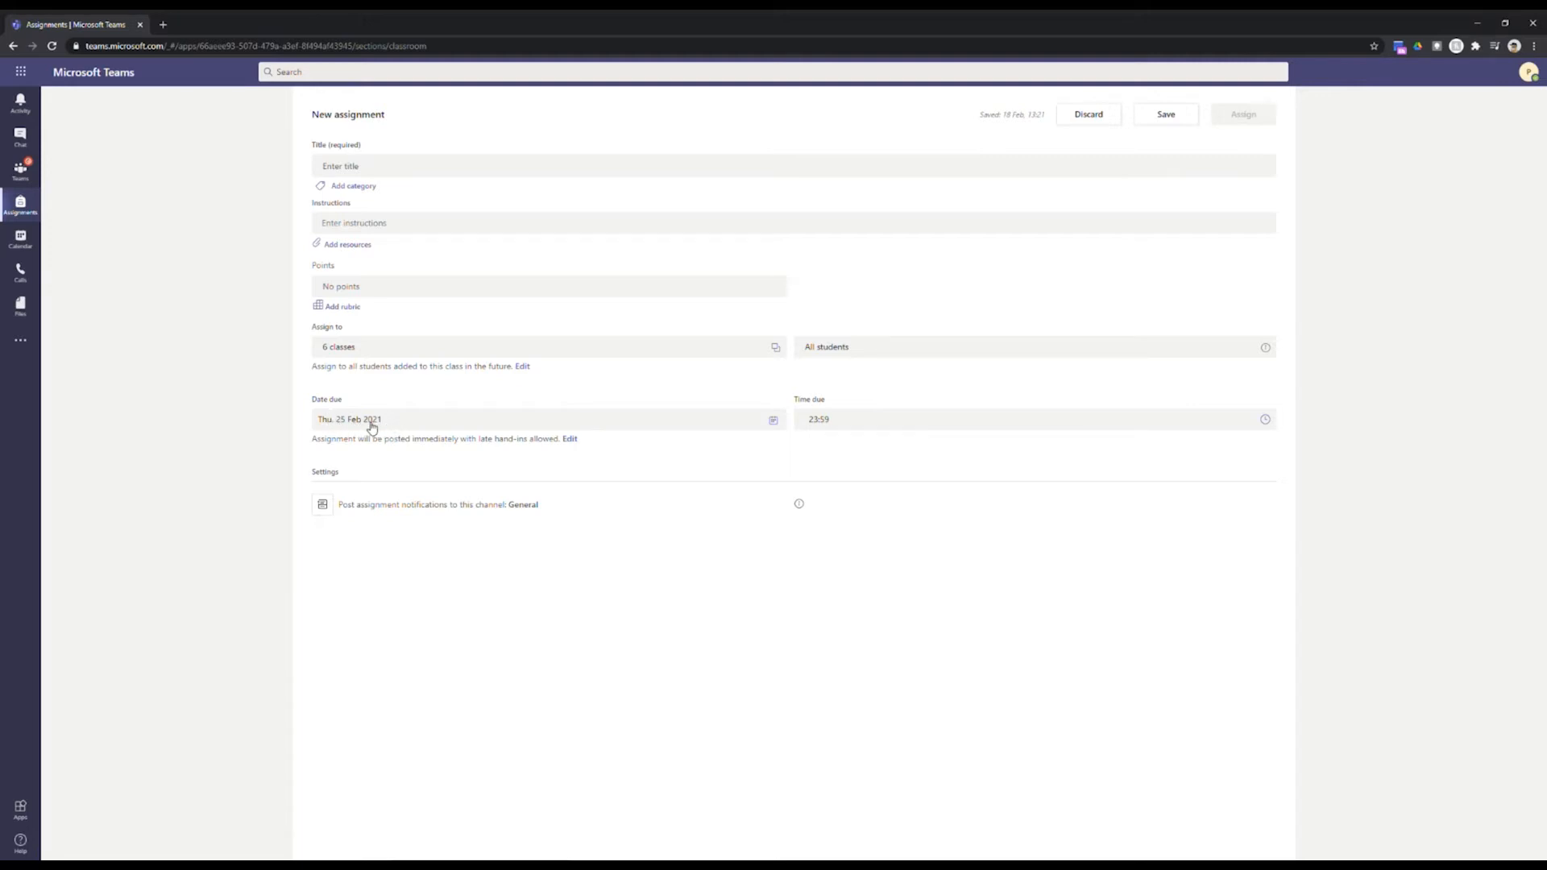
left_click_drag(479, 441, 563, 440)
left_click(573, 439)
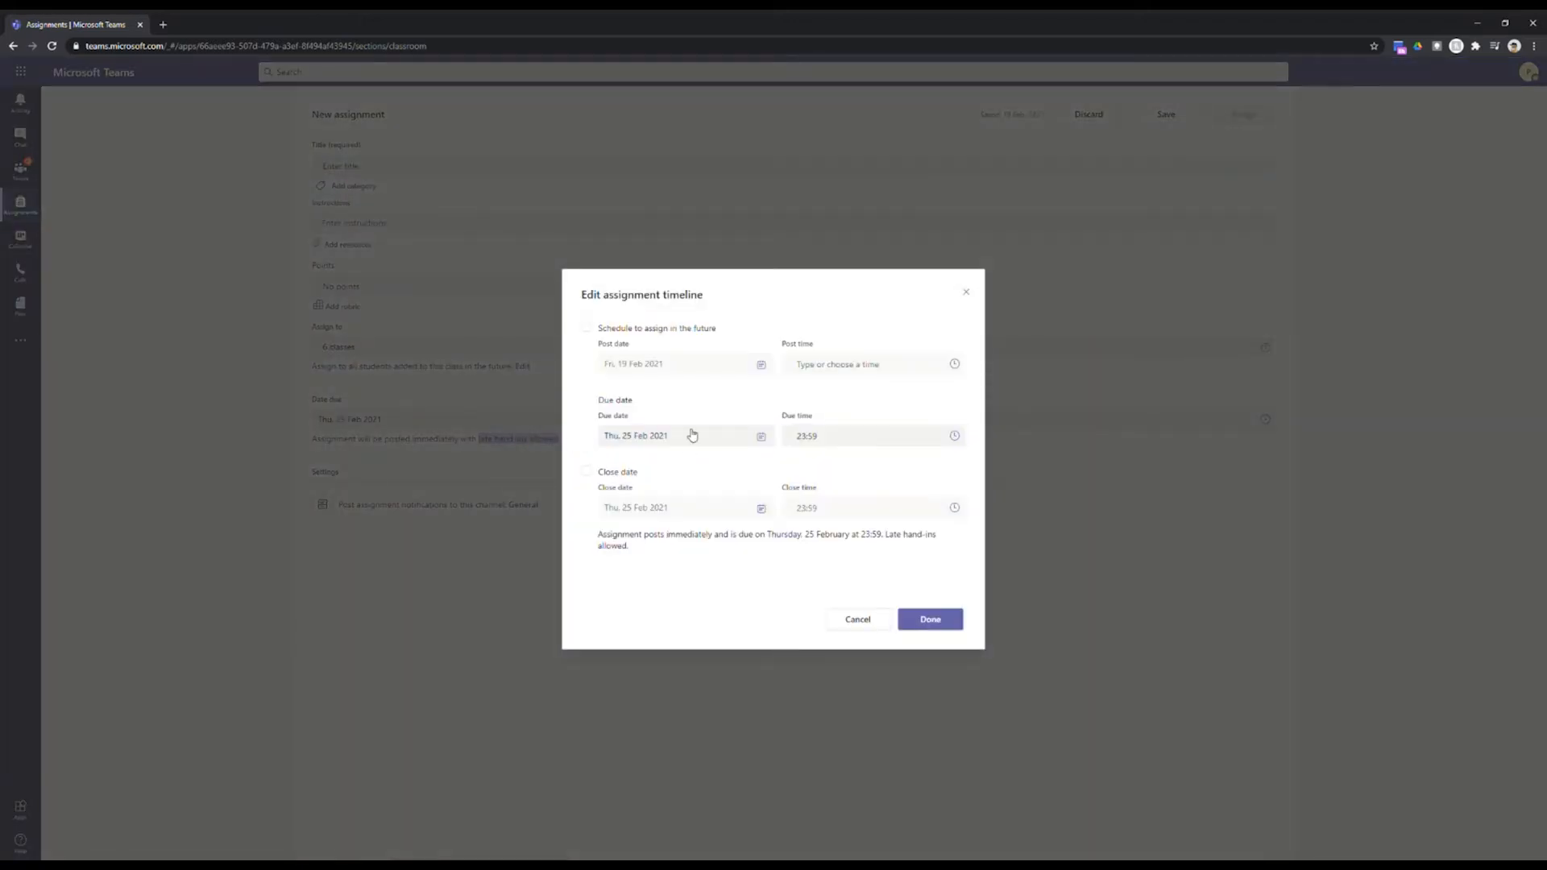
left_click(588, 472)
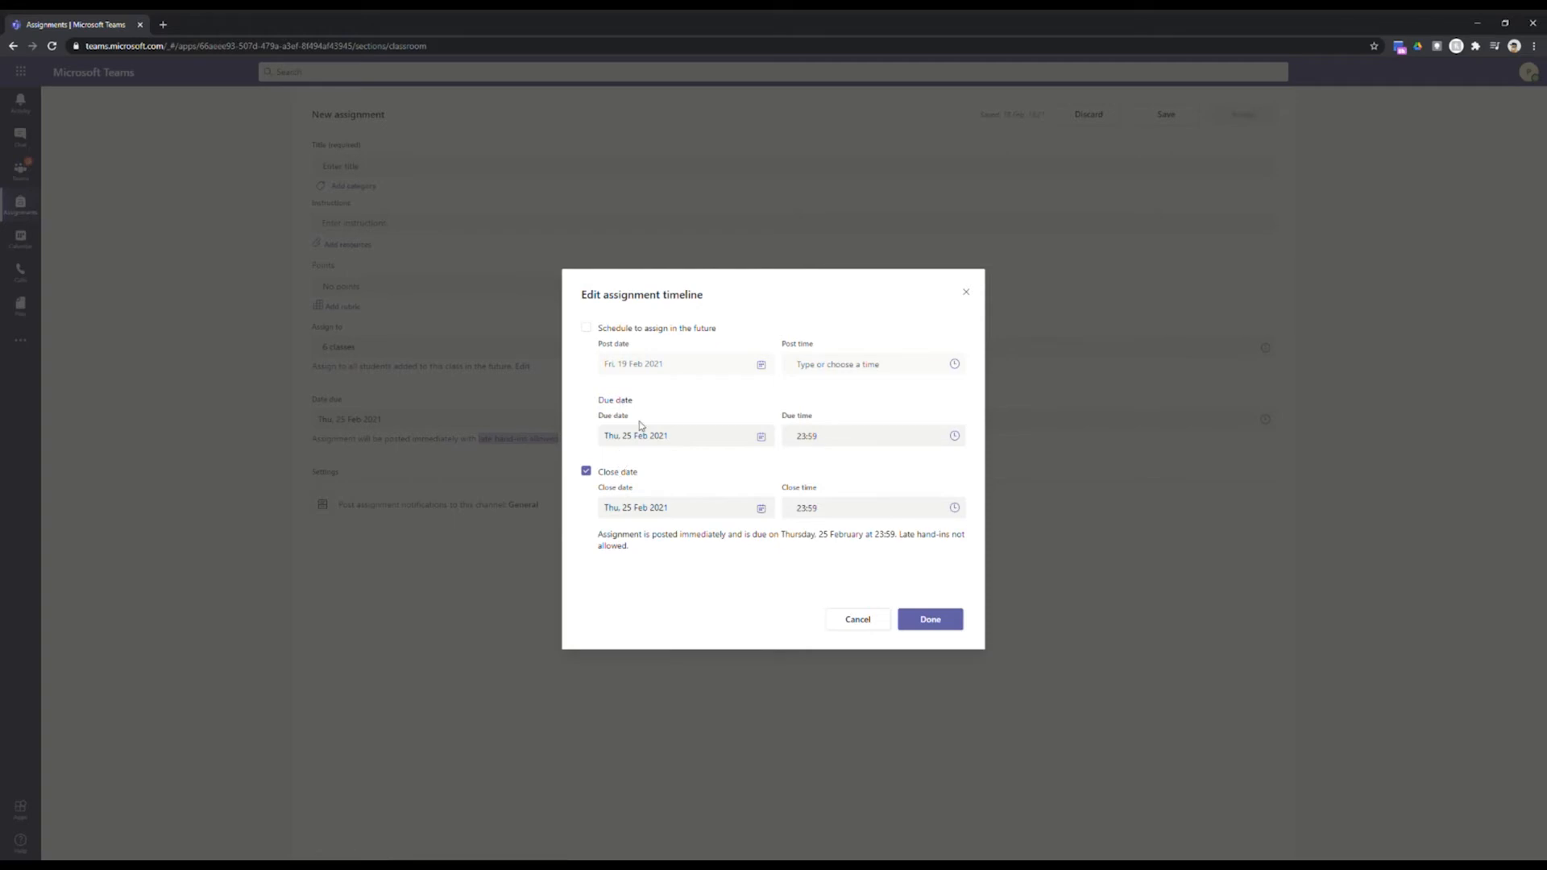
left_click(761, 508)
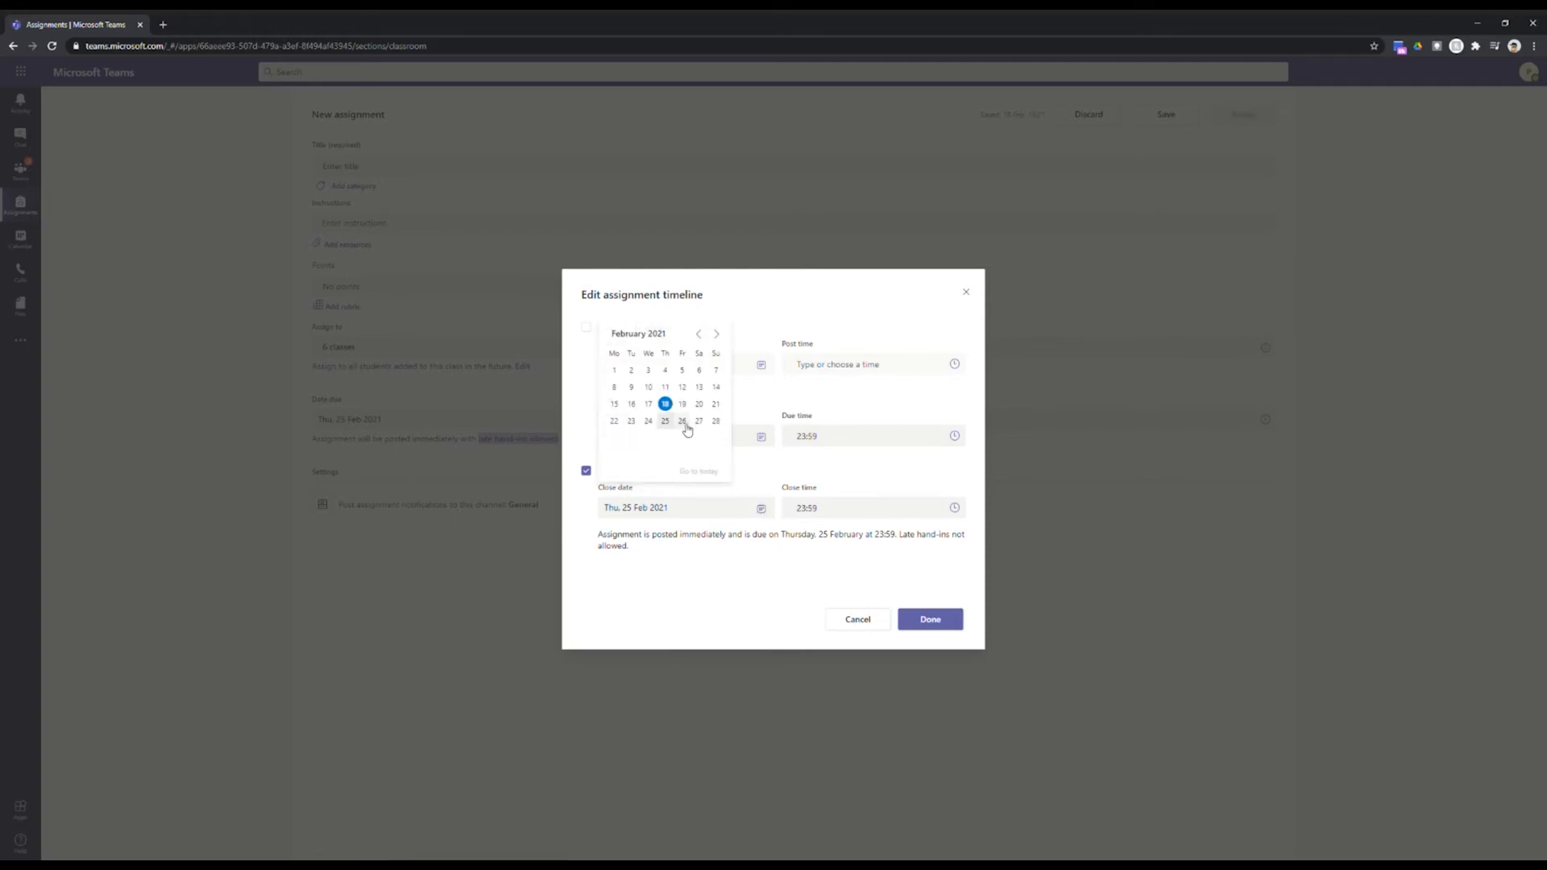
left_click(682, 421)
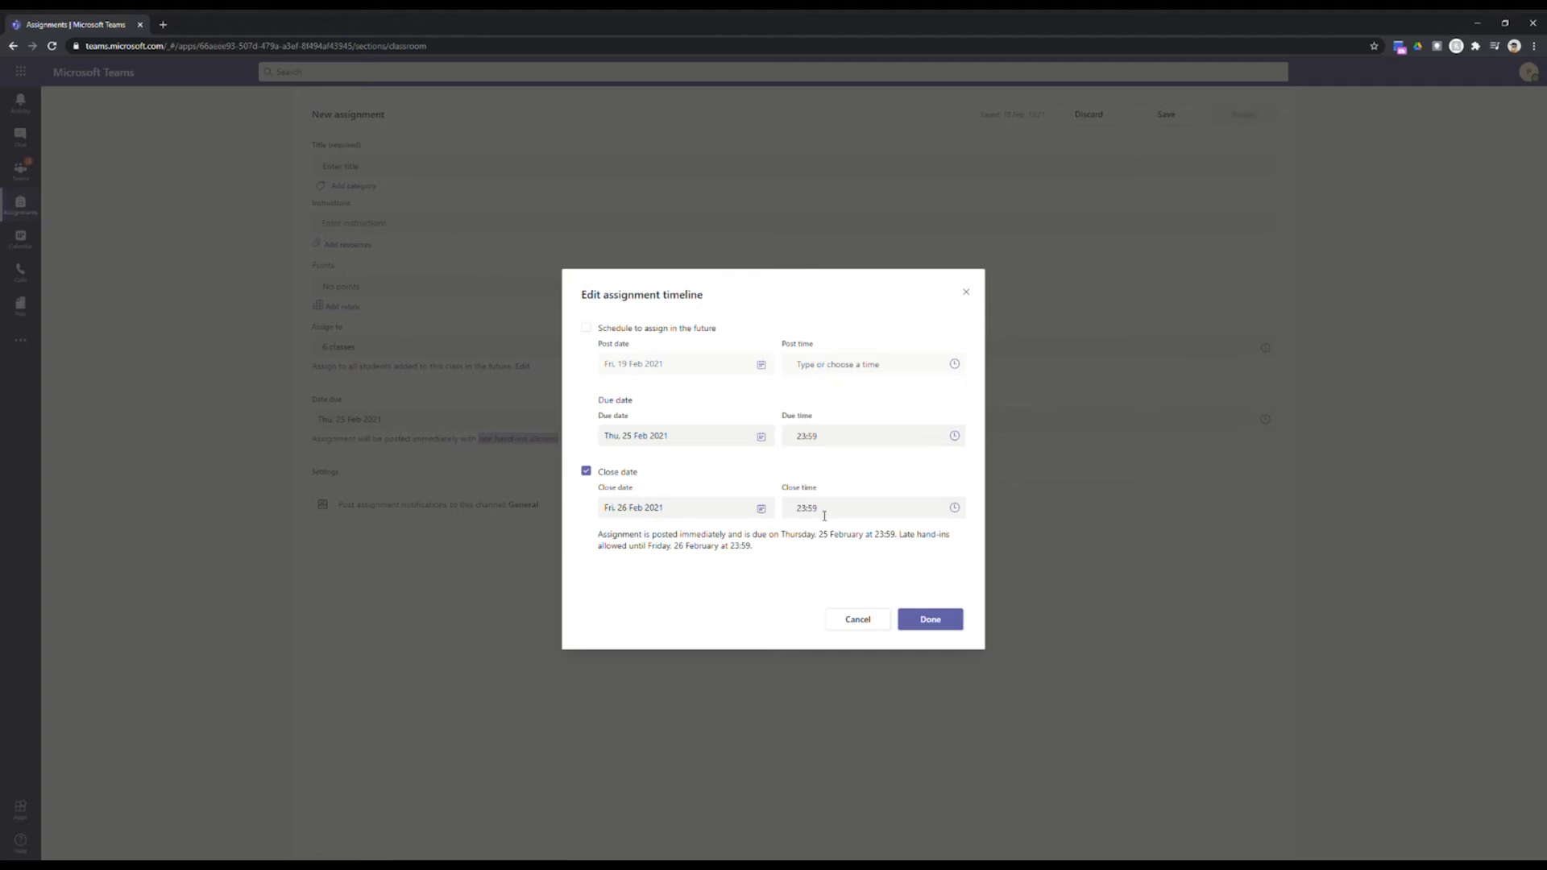
left_click(586, 327)
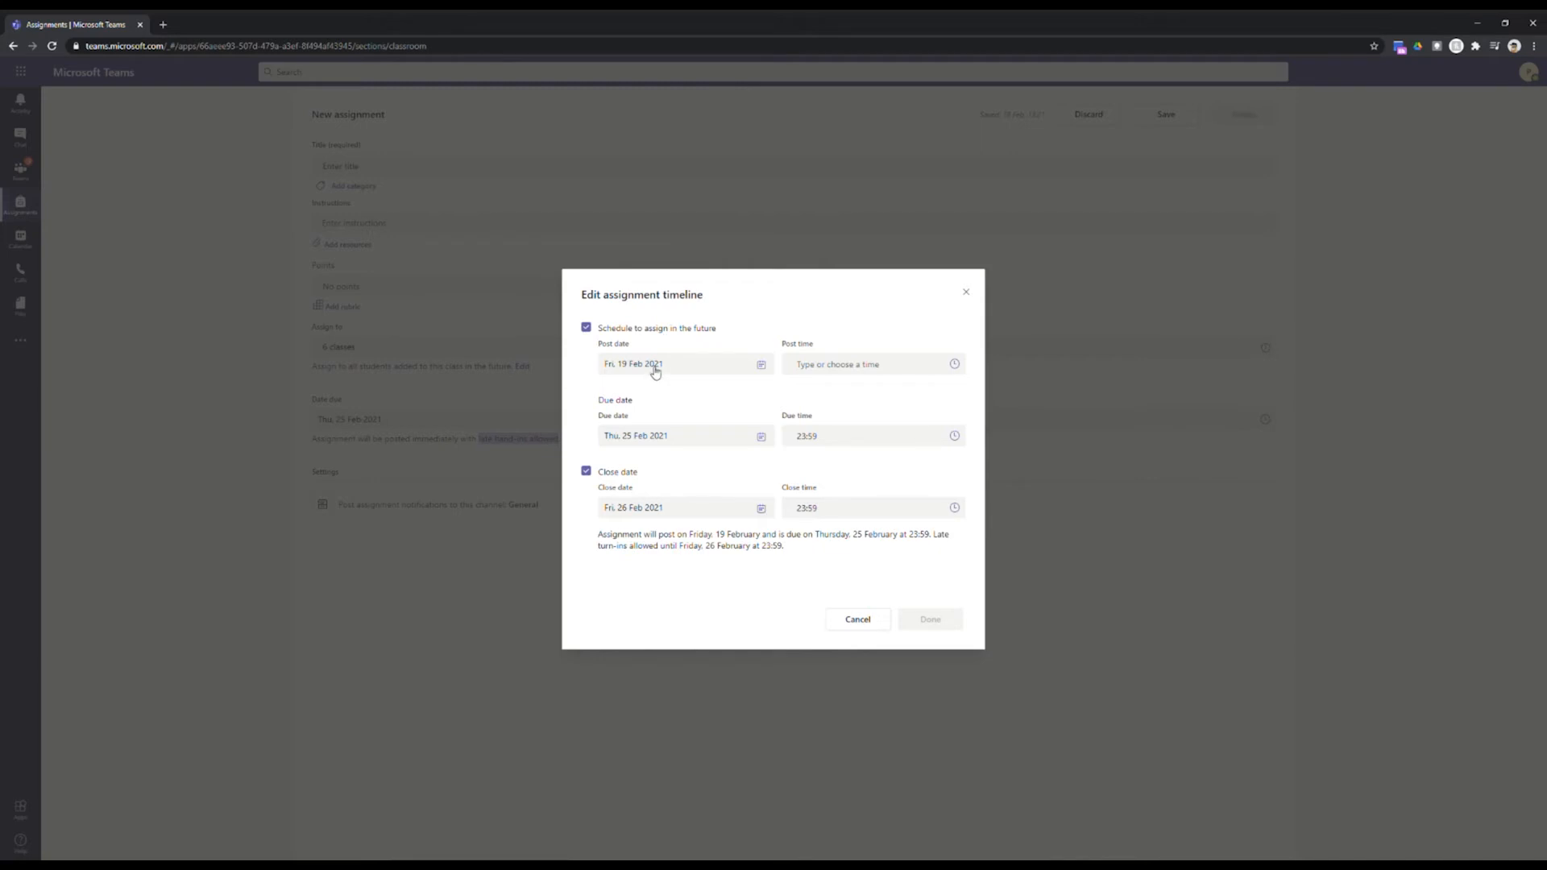
left_click(587, 329)
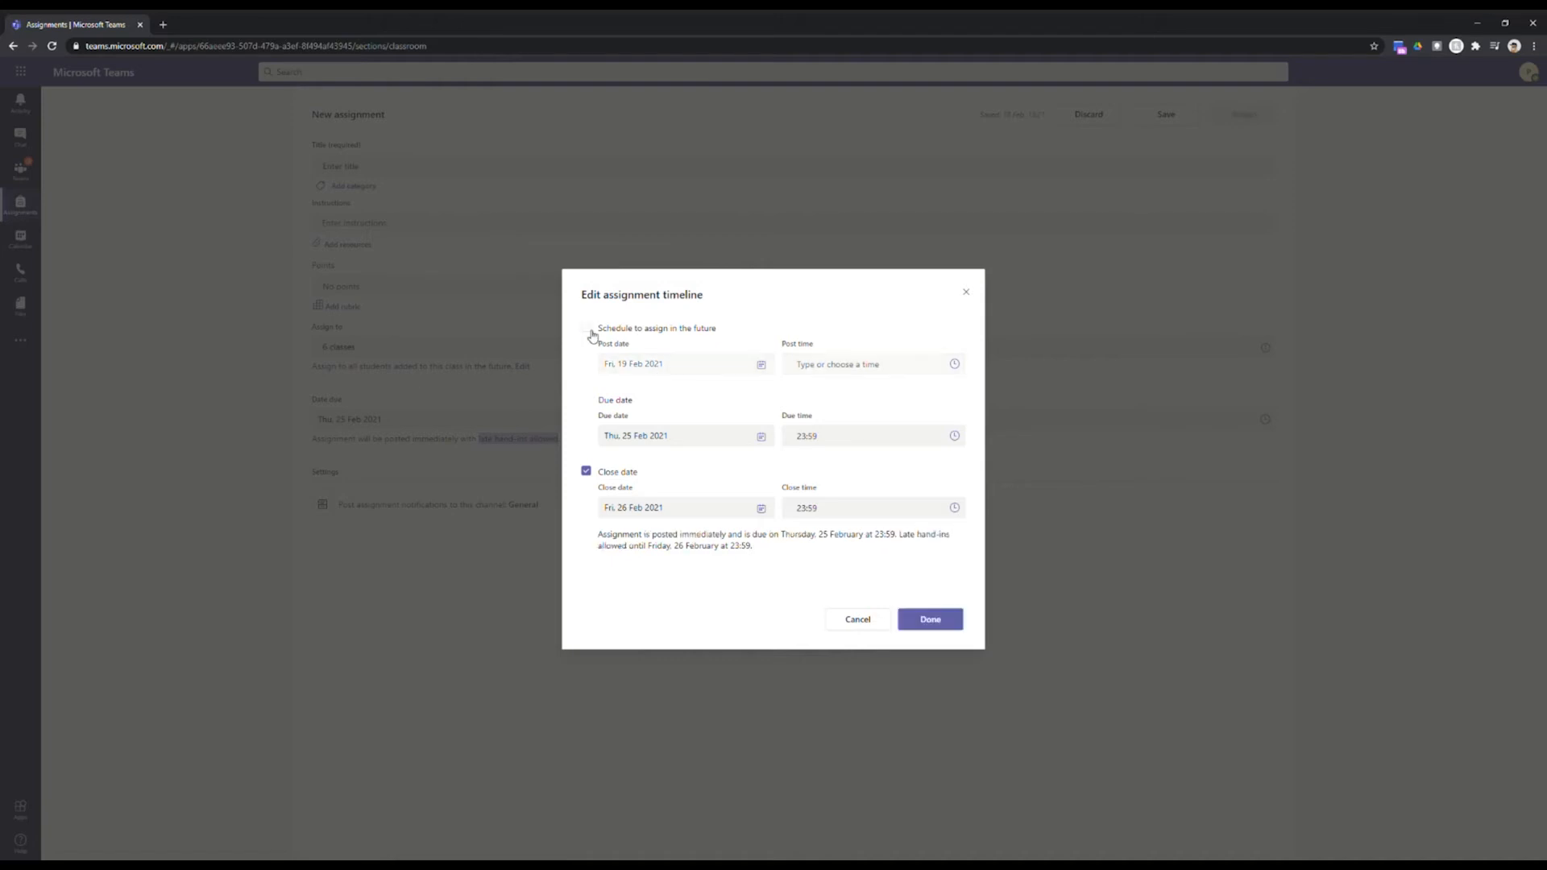
left_click(930, 622)
Step: Title the assignment "This is a test - Please Ignore" and enter the instructions "Open the attached document and fill in the little bits there."
left_click(383, 166)
type("This")
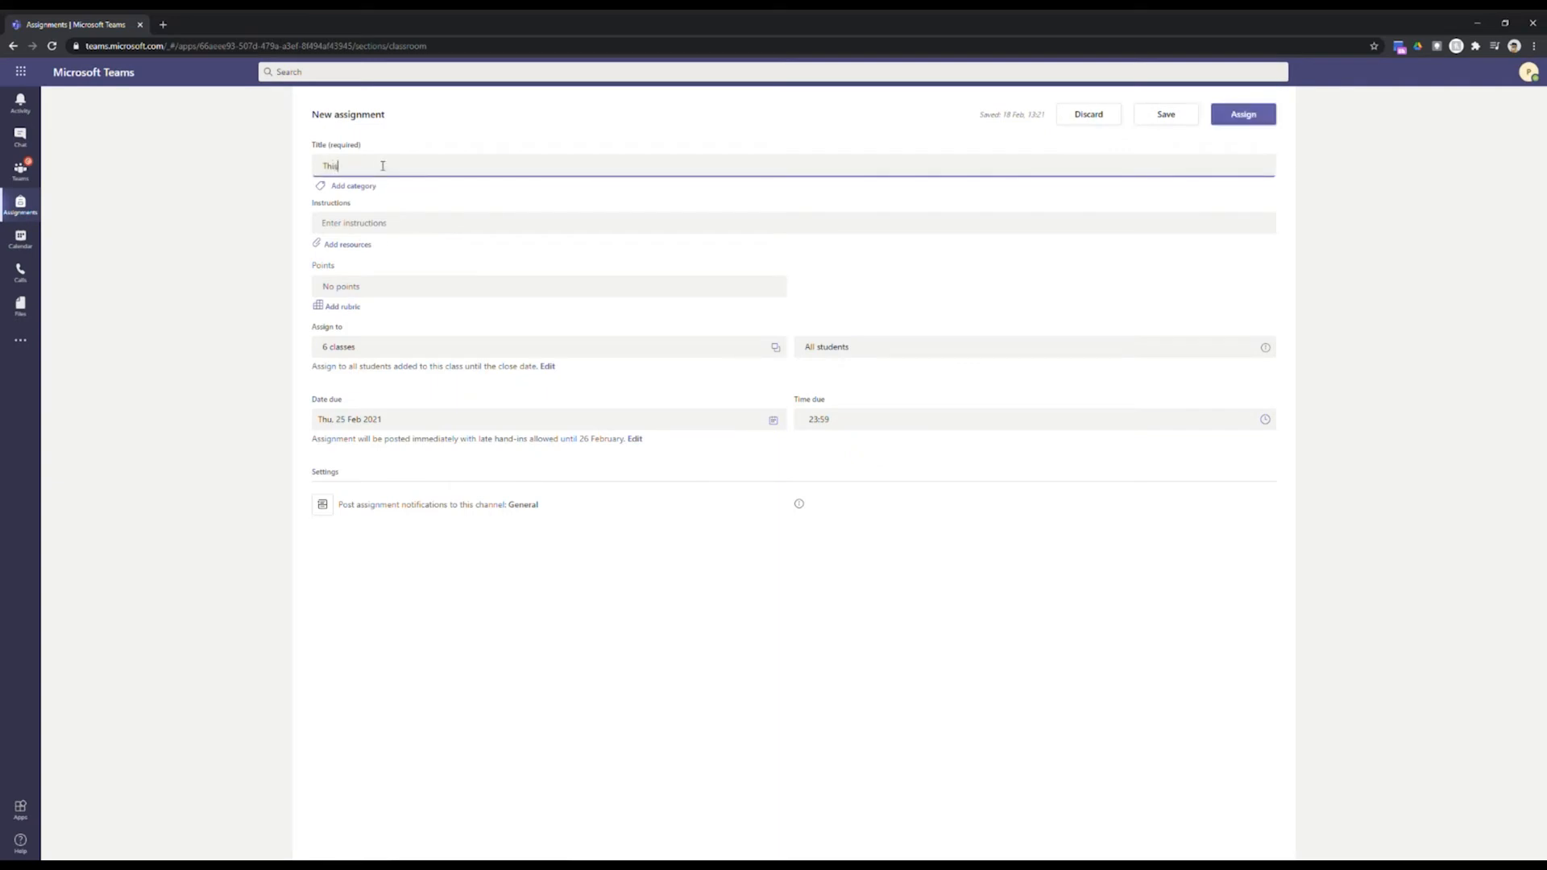
type(" is a test - Please Ignore")
left_click(380, 223)
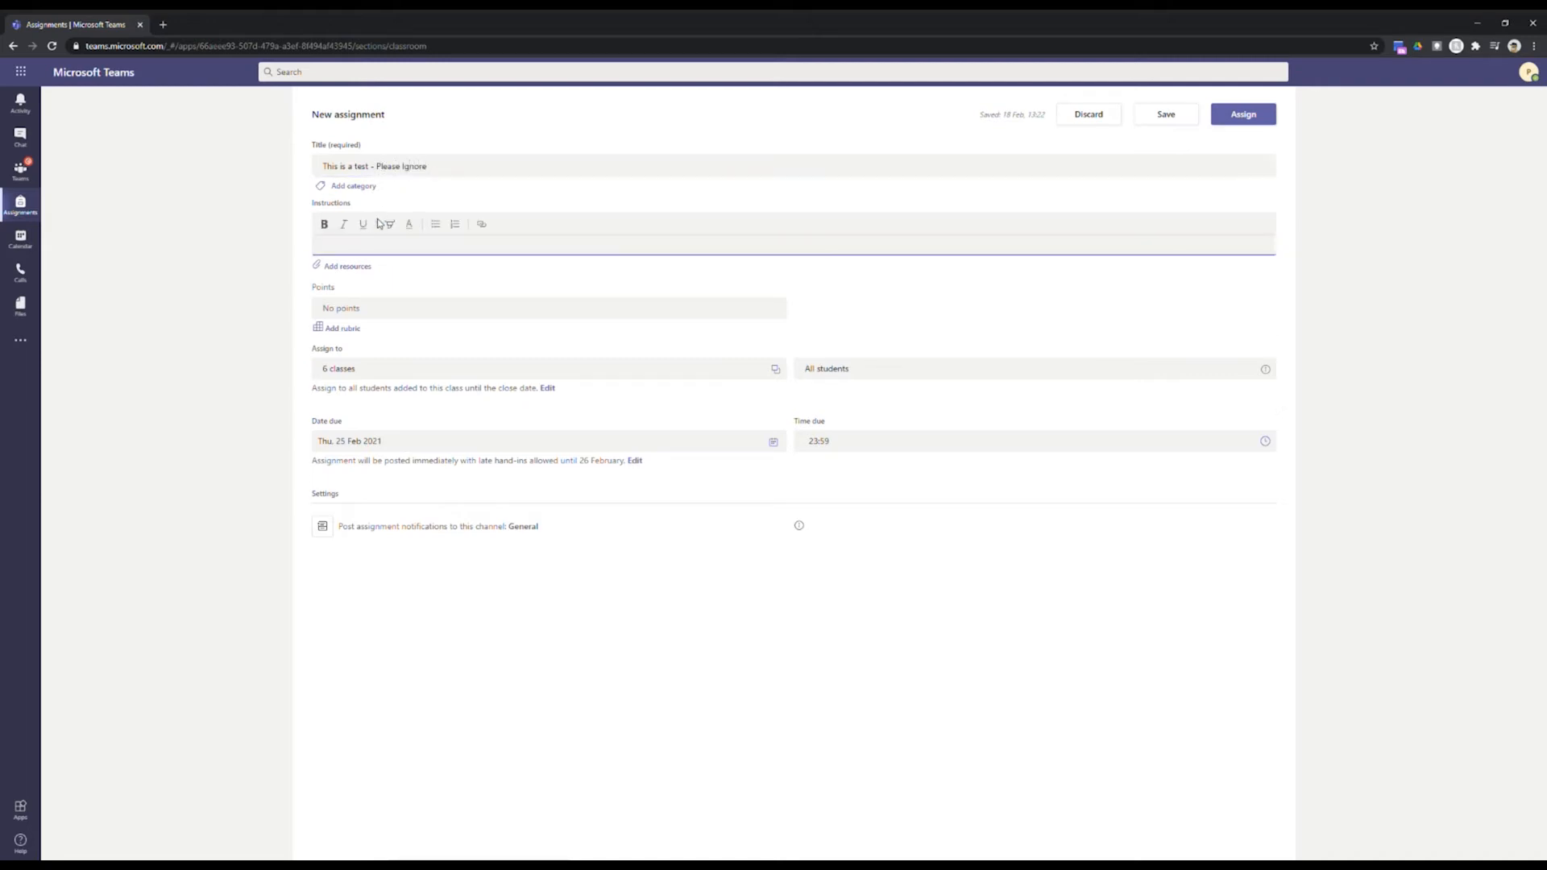
type("Open the attached document and fill in the little bits there.")
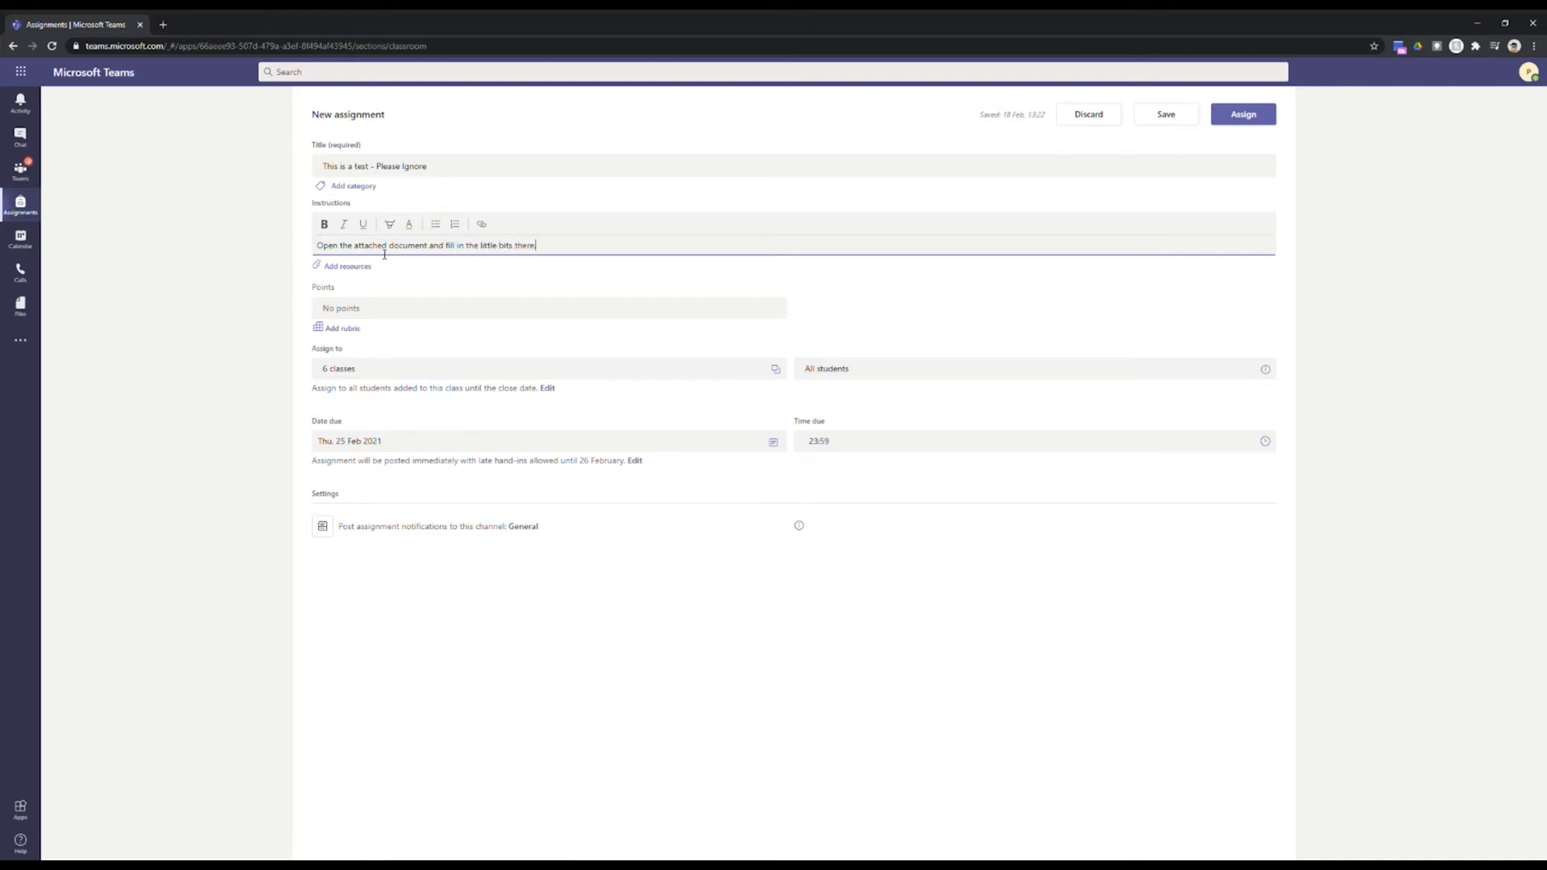
key("Return")
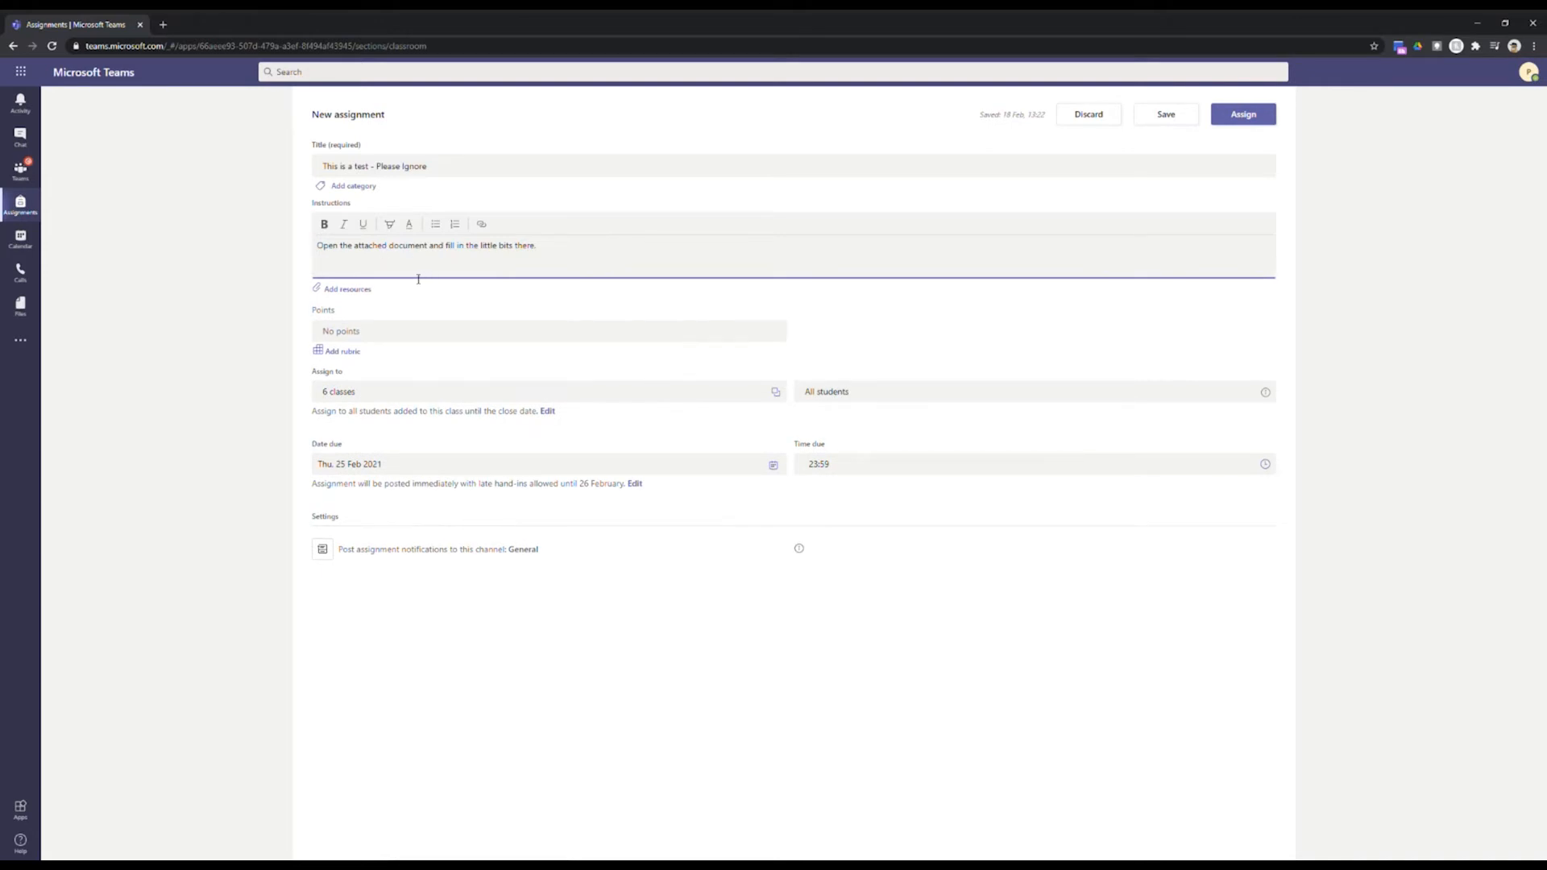
Step: Upload "This is a test assignment.docx" from this device and attach it to the assignment as a resource
left_click(360, 290)
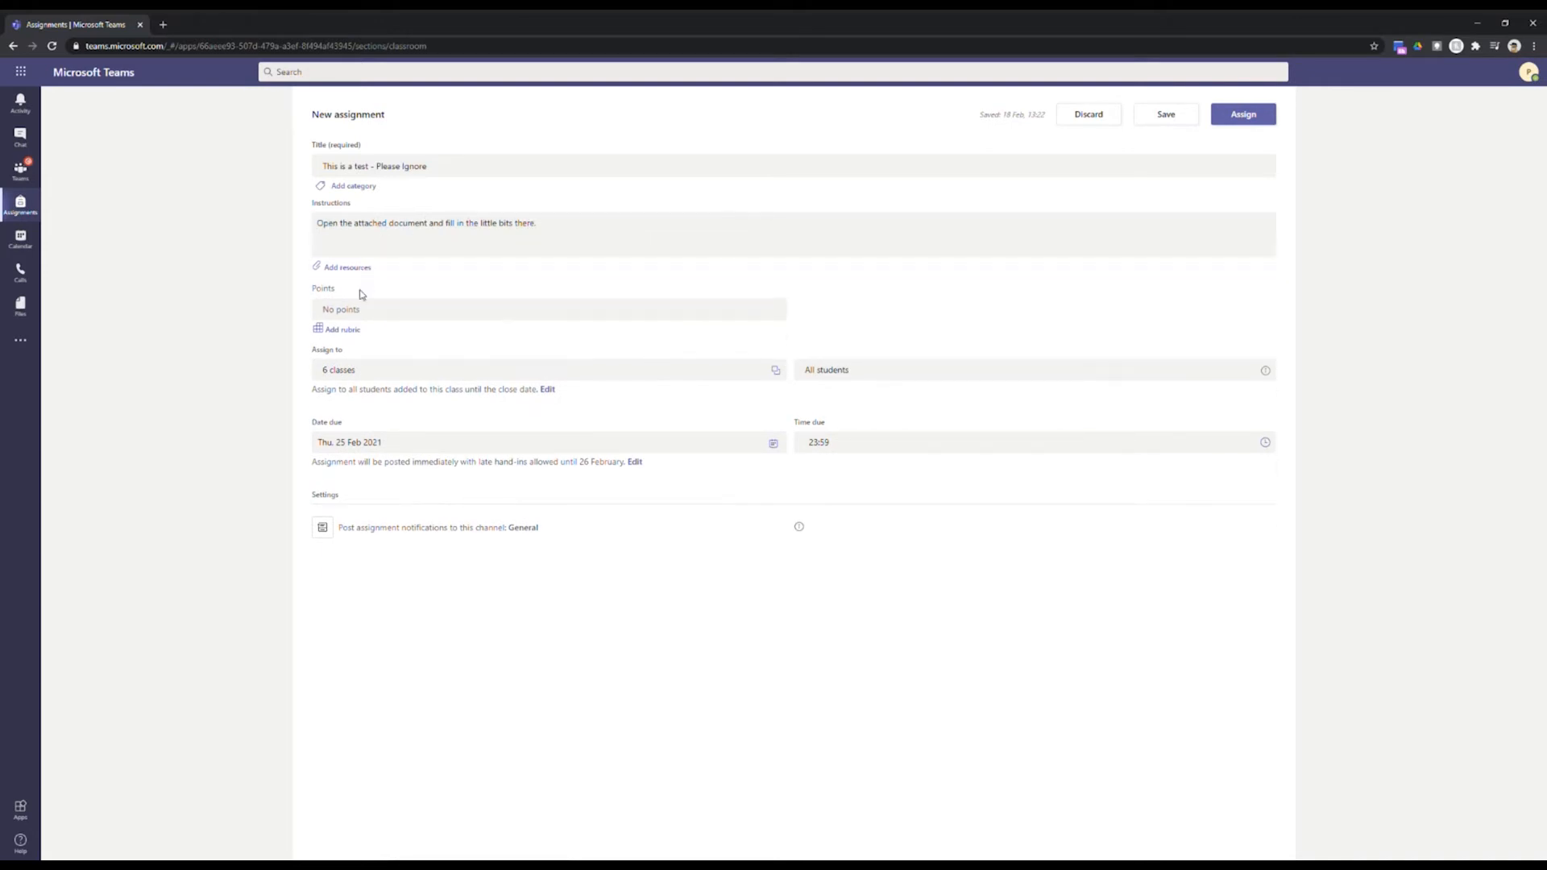
left_click(360, 272)
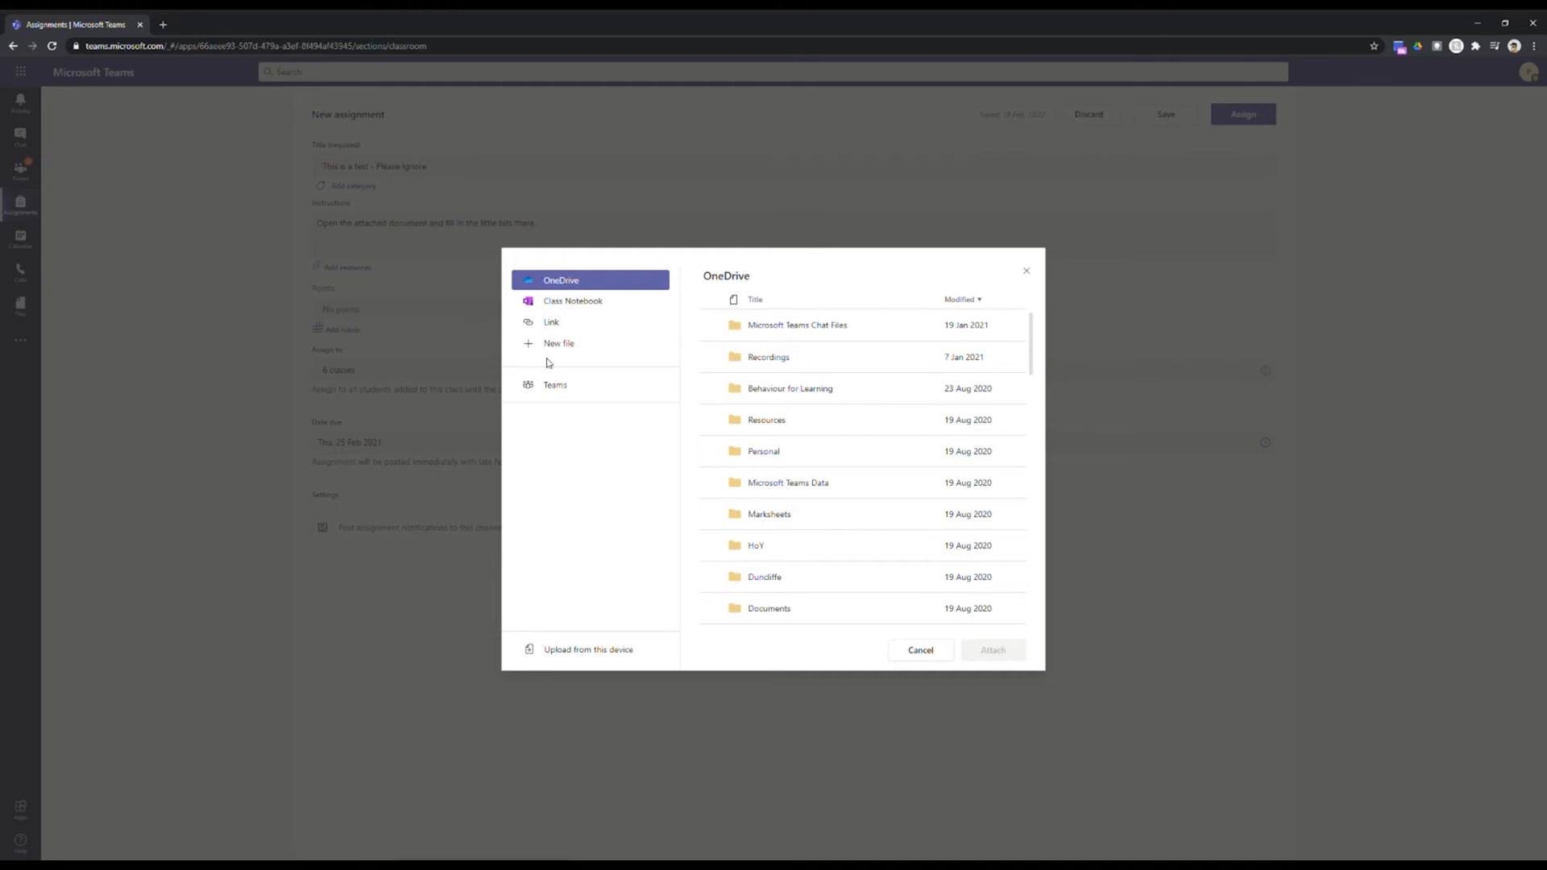
left_click(592, 651)
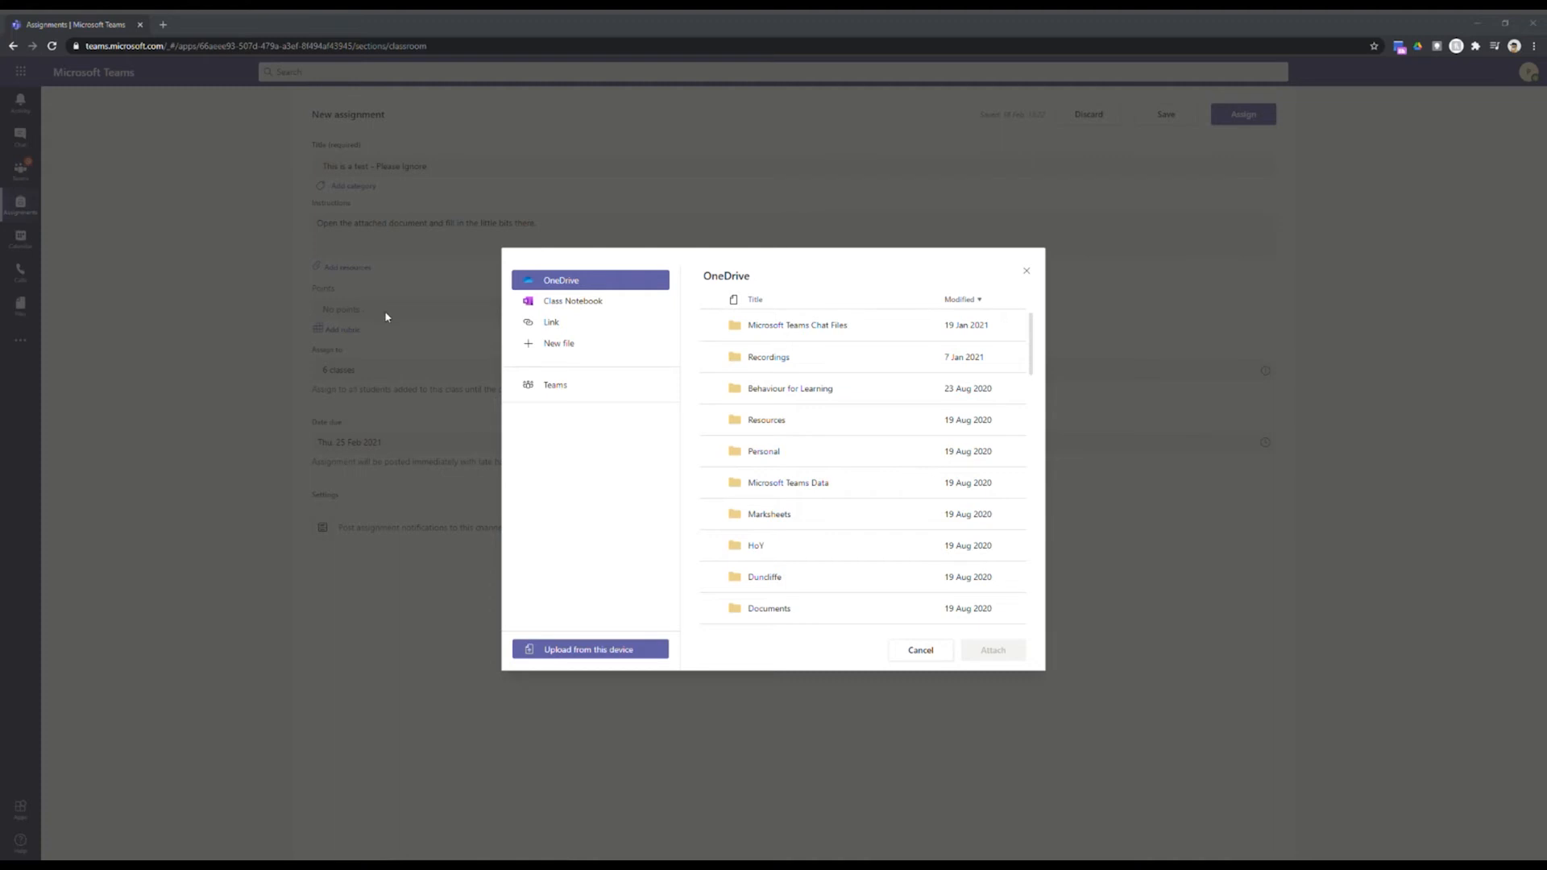
double_click(482, 323)
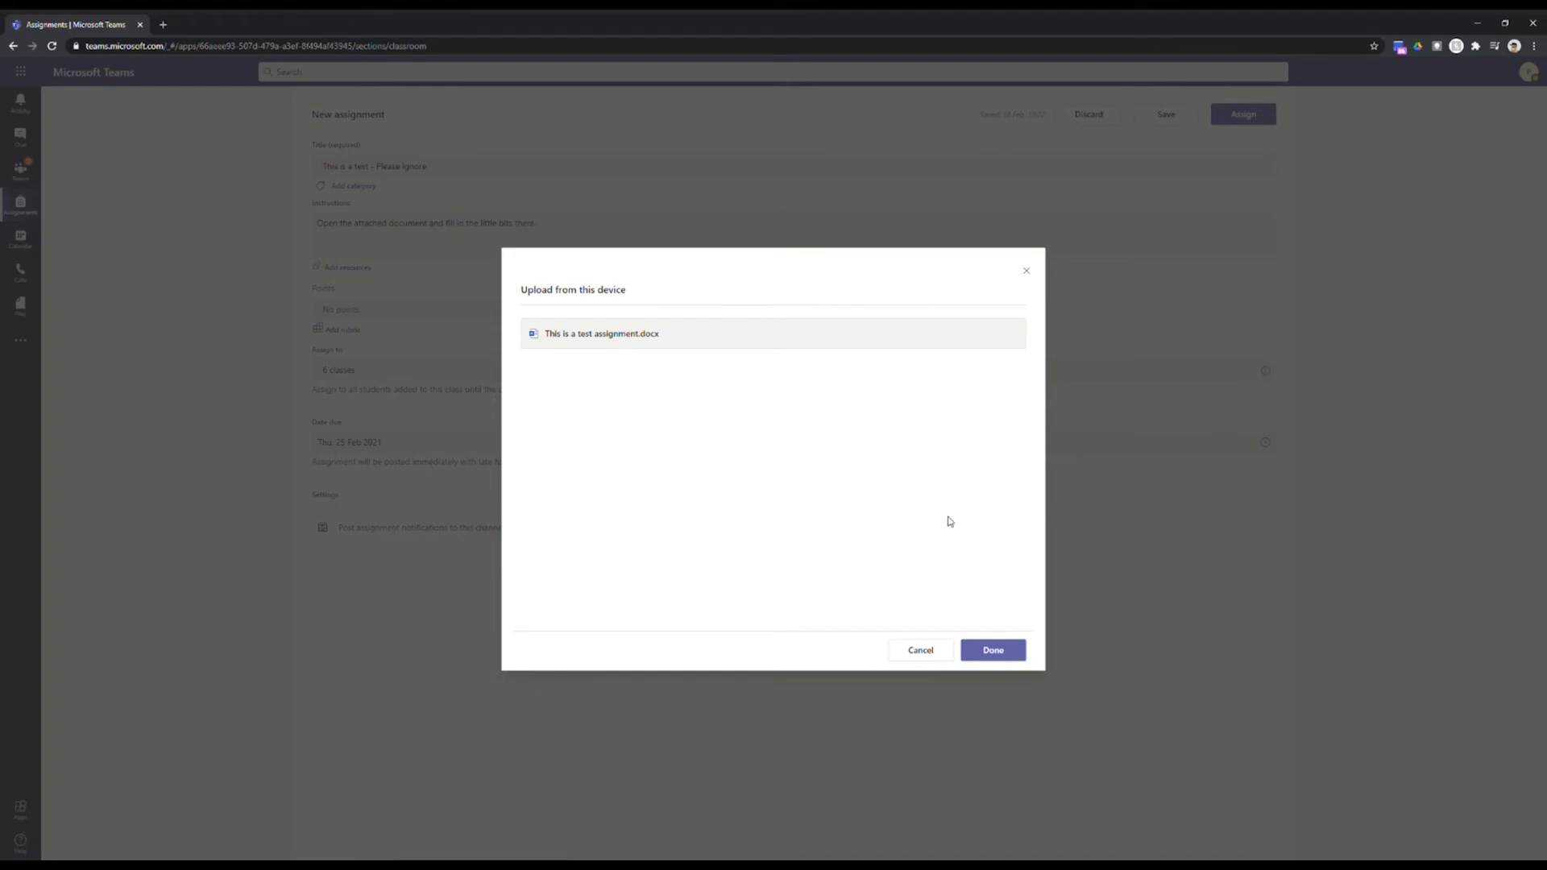
left_click(999, 651)
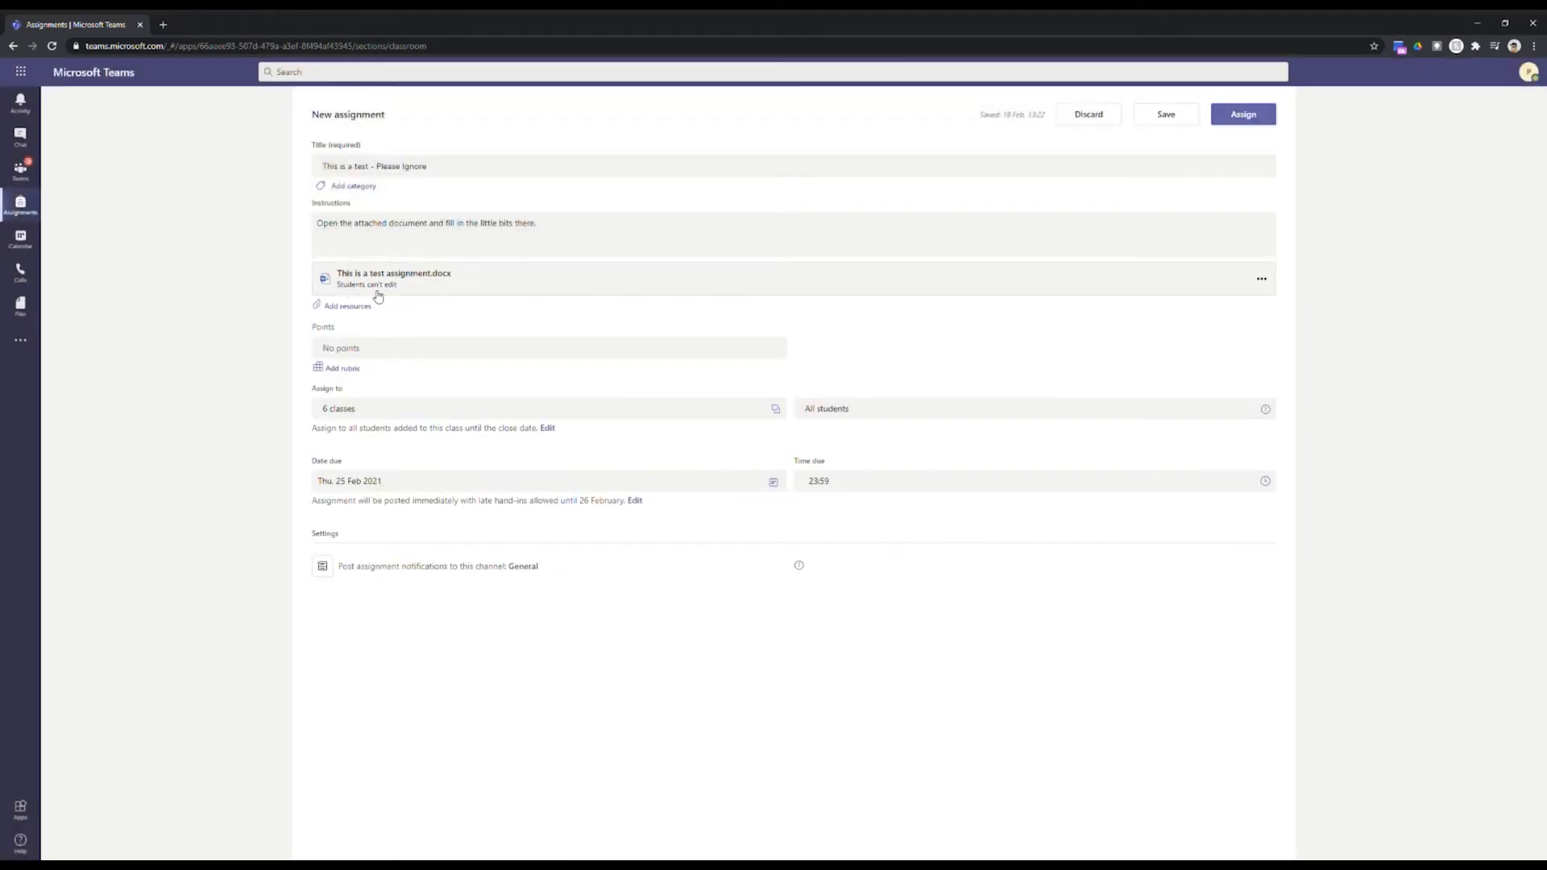
Step: Let students edit their own copy of the attached Word document and set the assignment's points to 10
left_click(1263, 282)
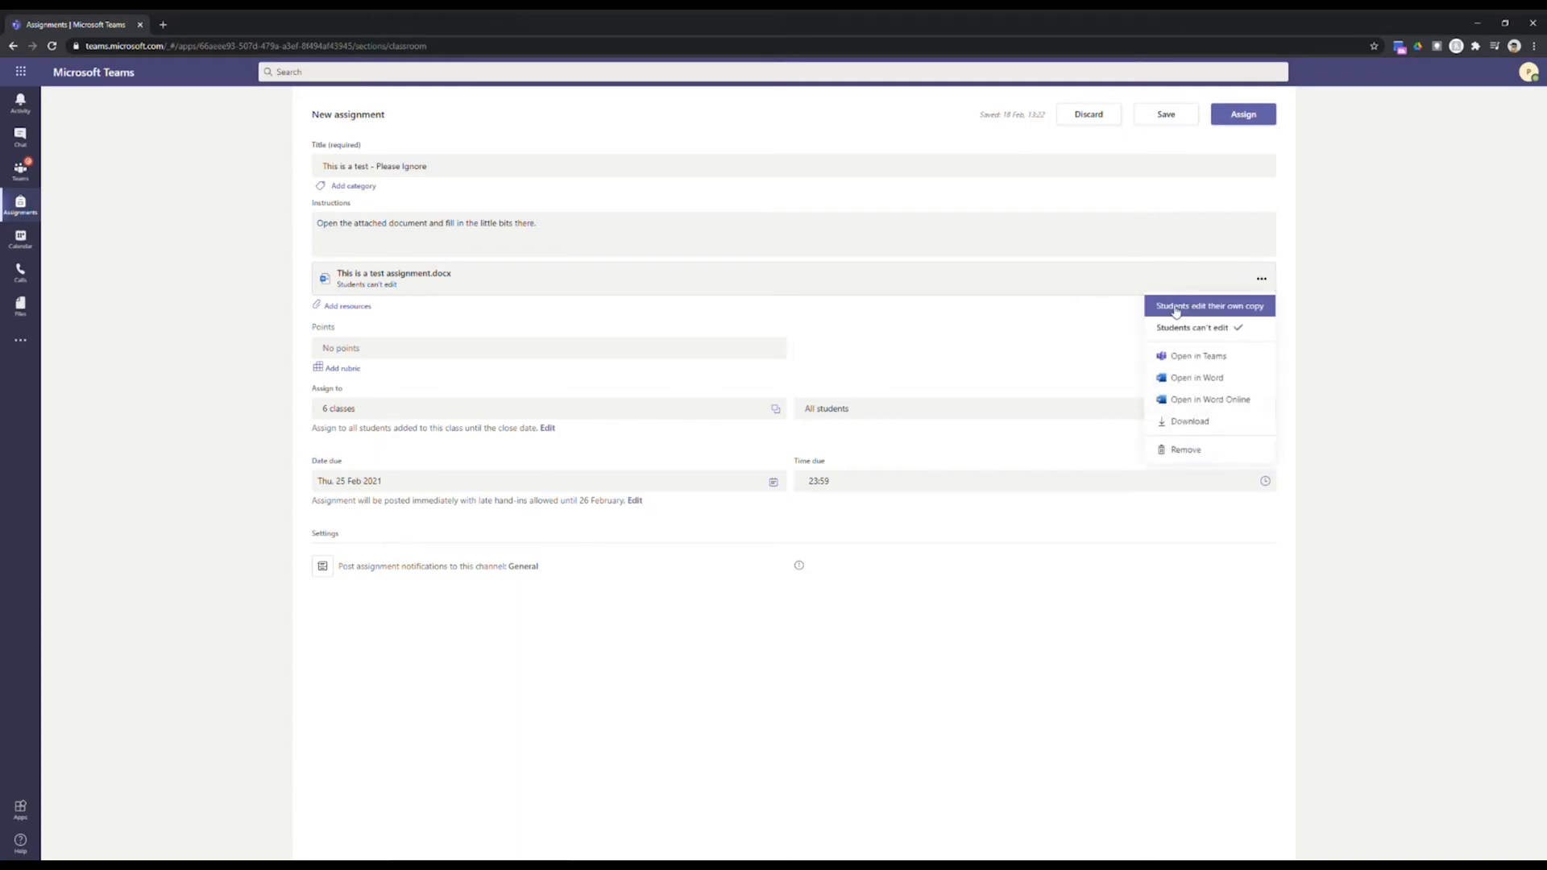
left_click(1223, 311)
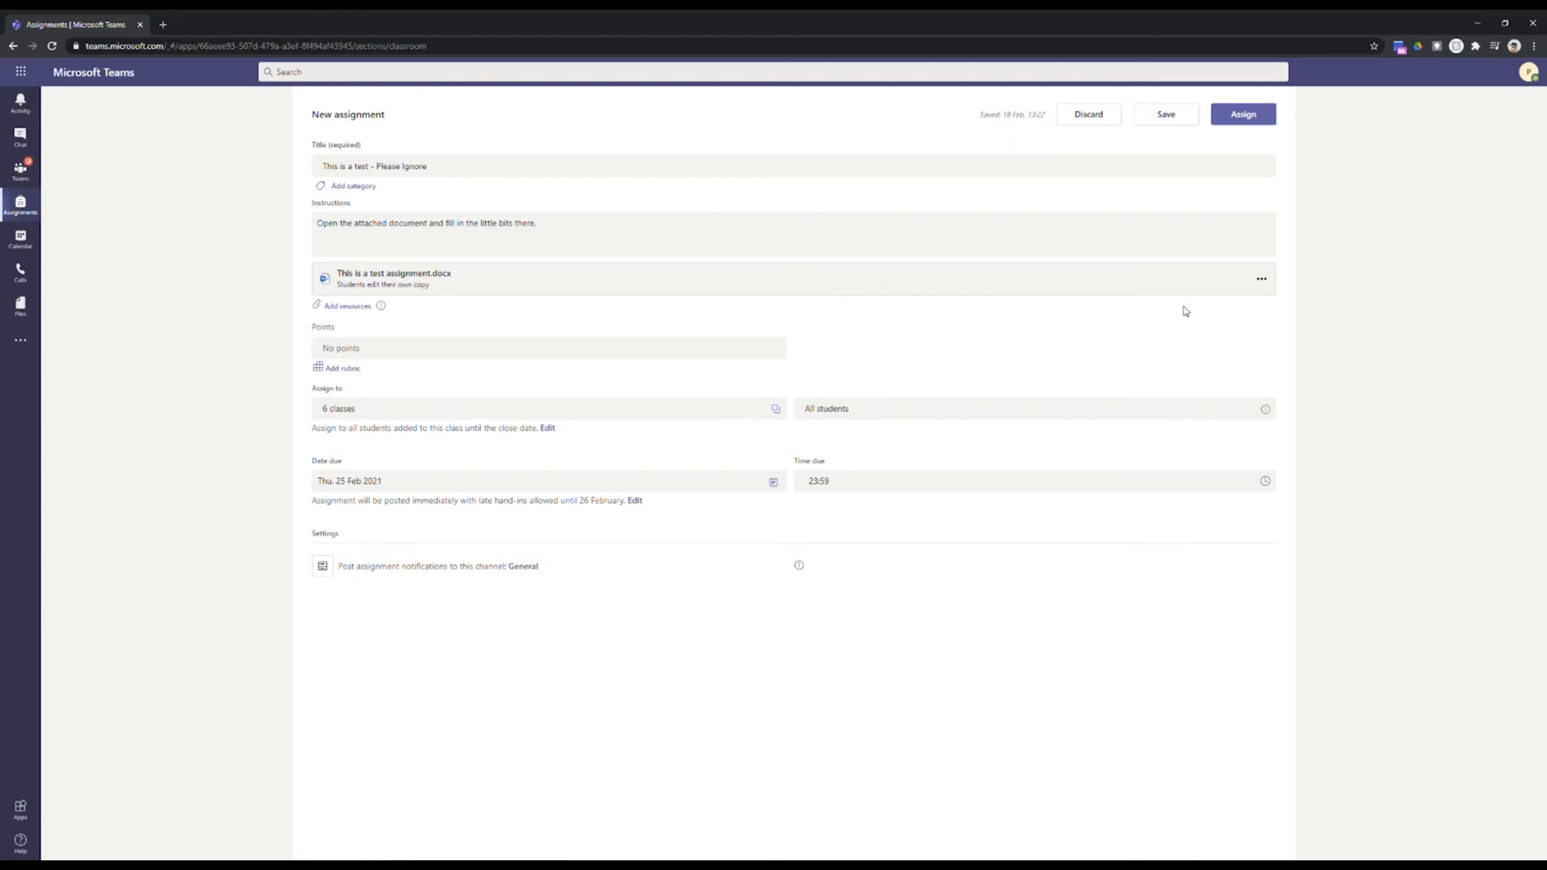
left_click(374, 352)
type("10")
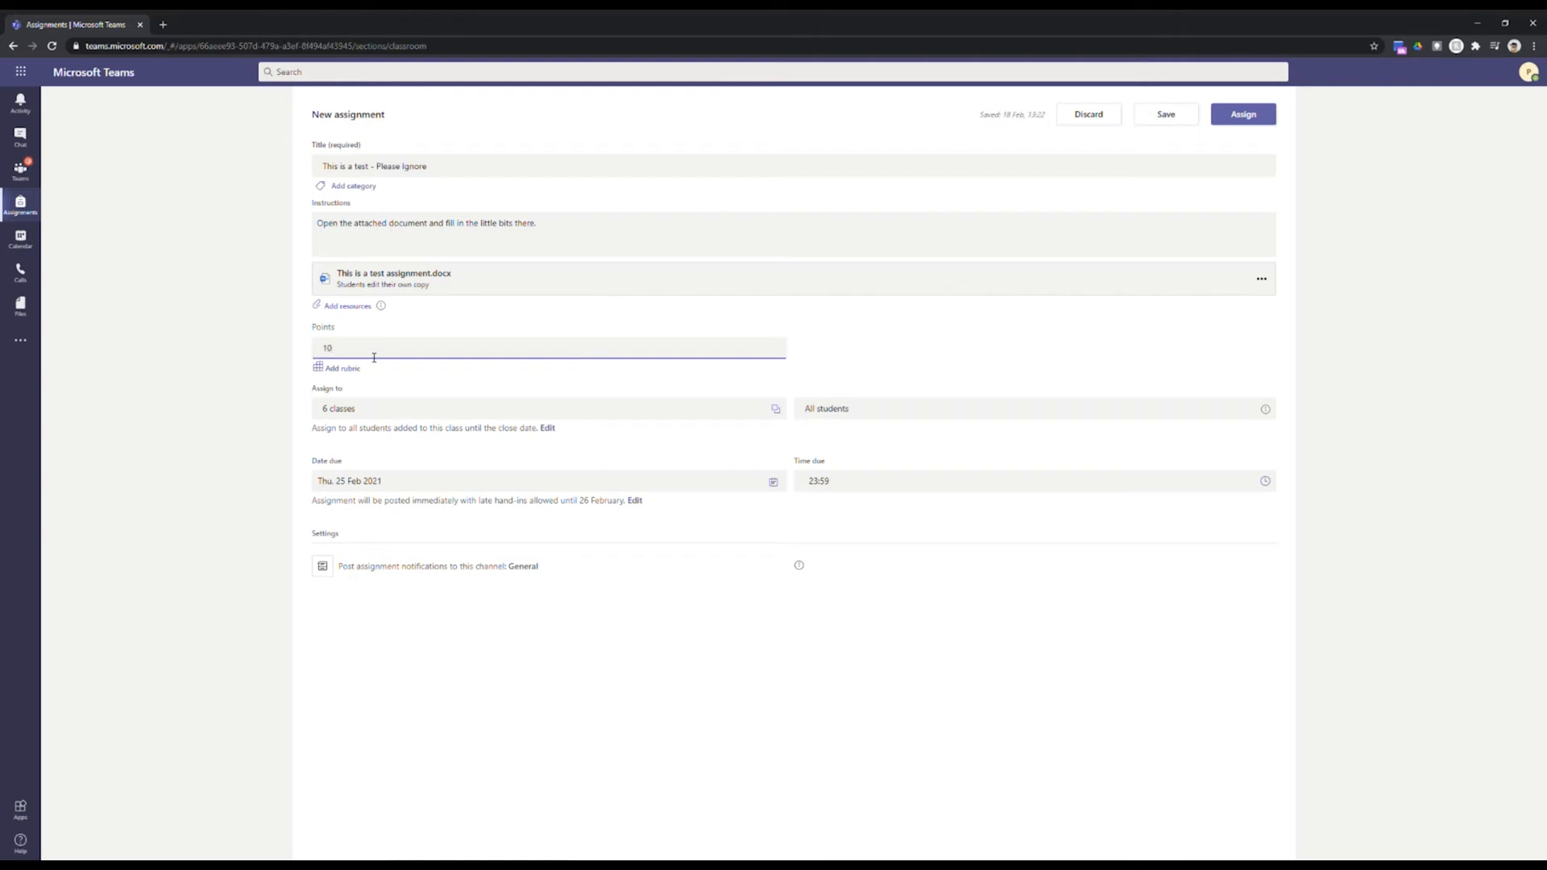
left_click(347, 369)
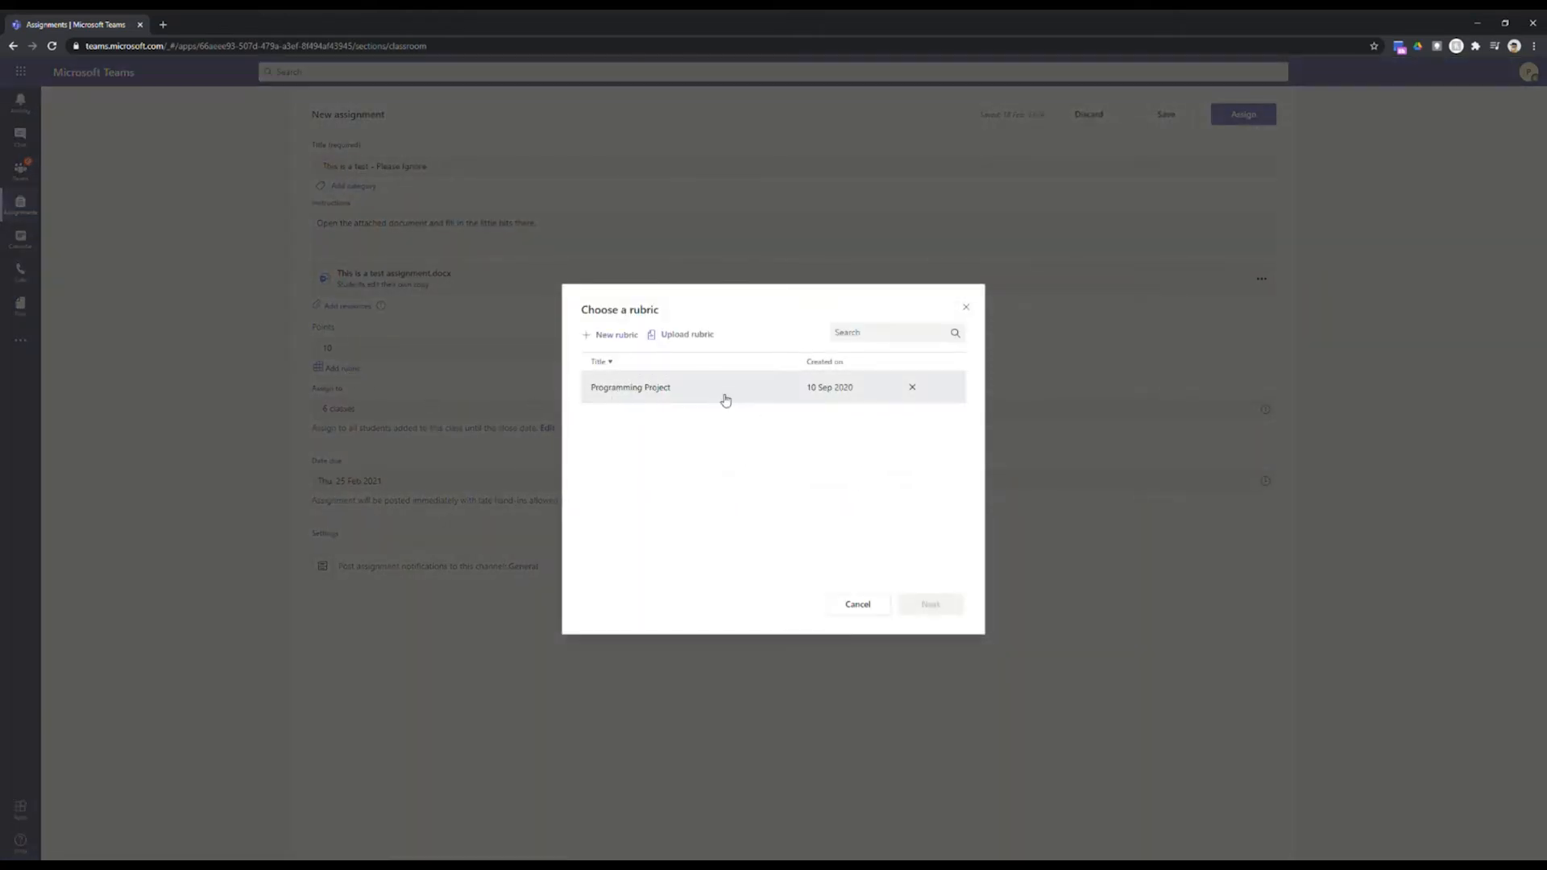
left_click(653, 392)
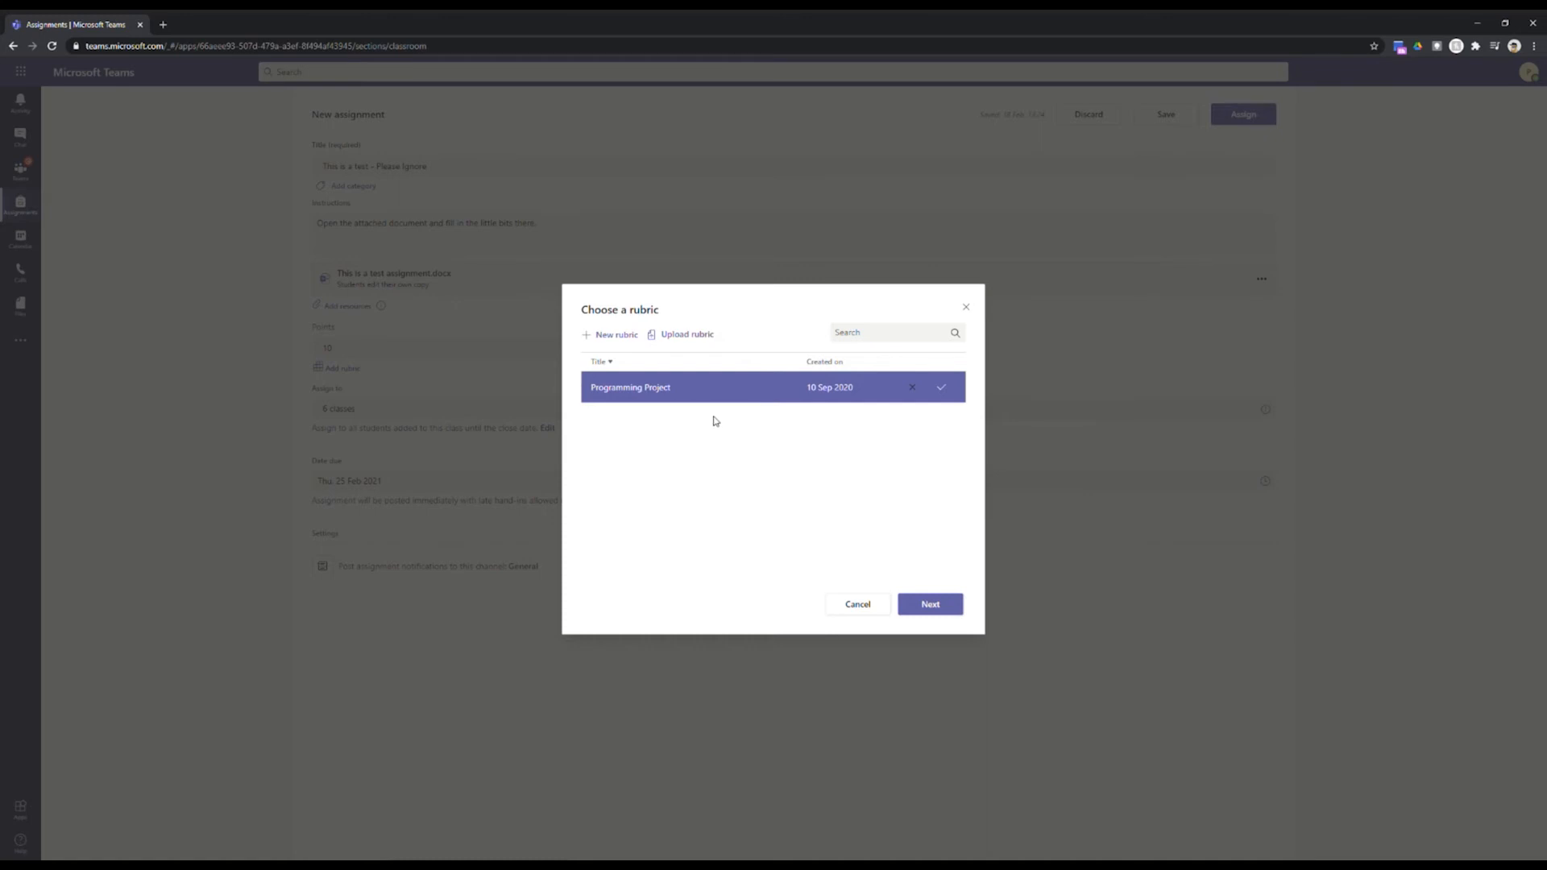
left_click(870, 610)
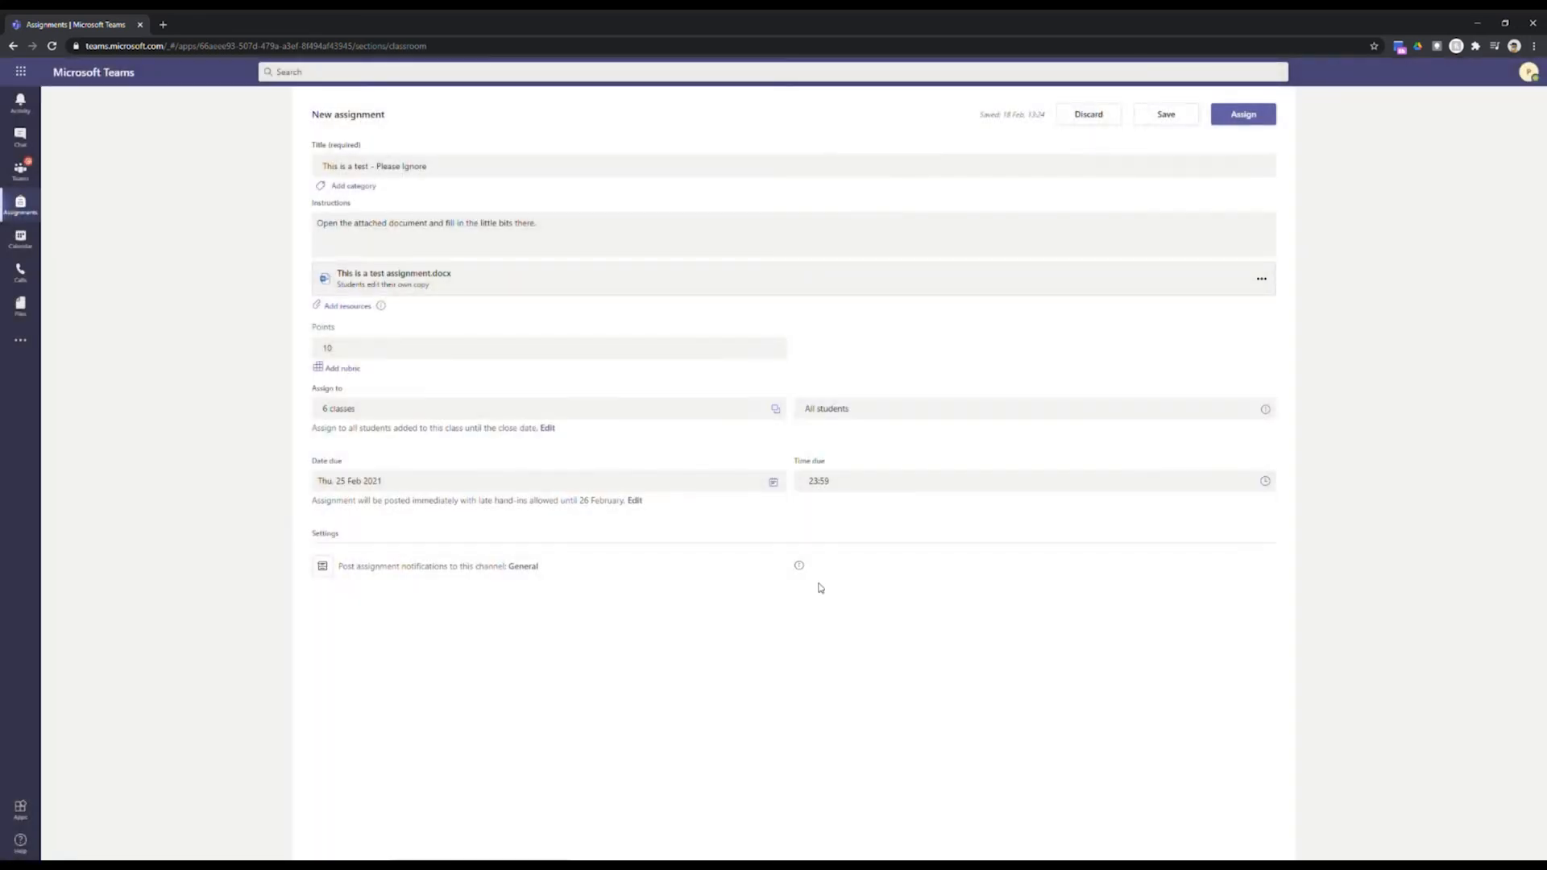
Step: Change the assignment's points to 9 and assign it to the selected classes
left_click(332, 349)
key("BackSpace")
key("BackSpace")
type("9")
left_click(490, 322)
left_click_drag(511, 572, 551, 573)
left_click(1239, 115)
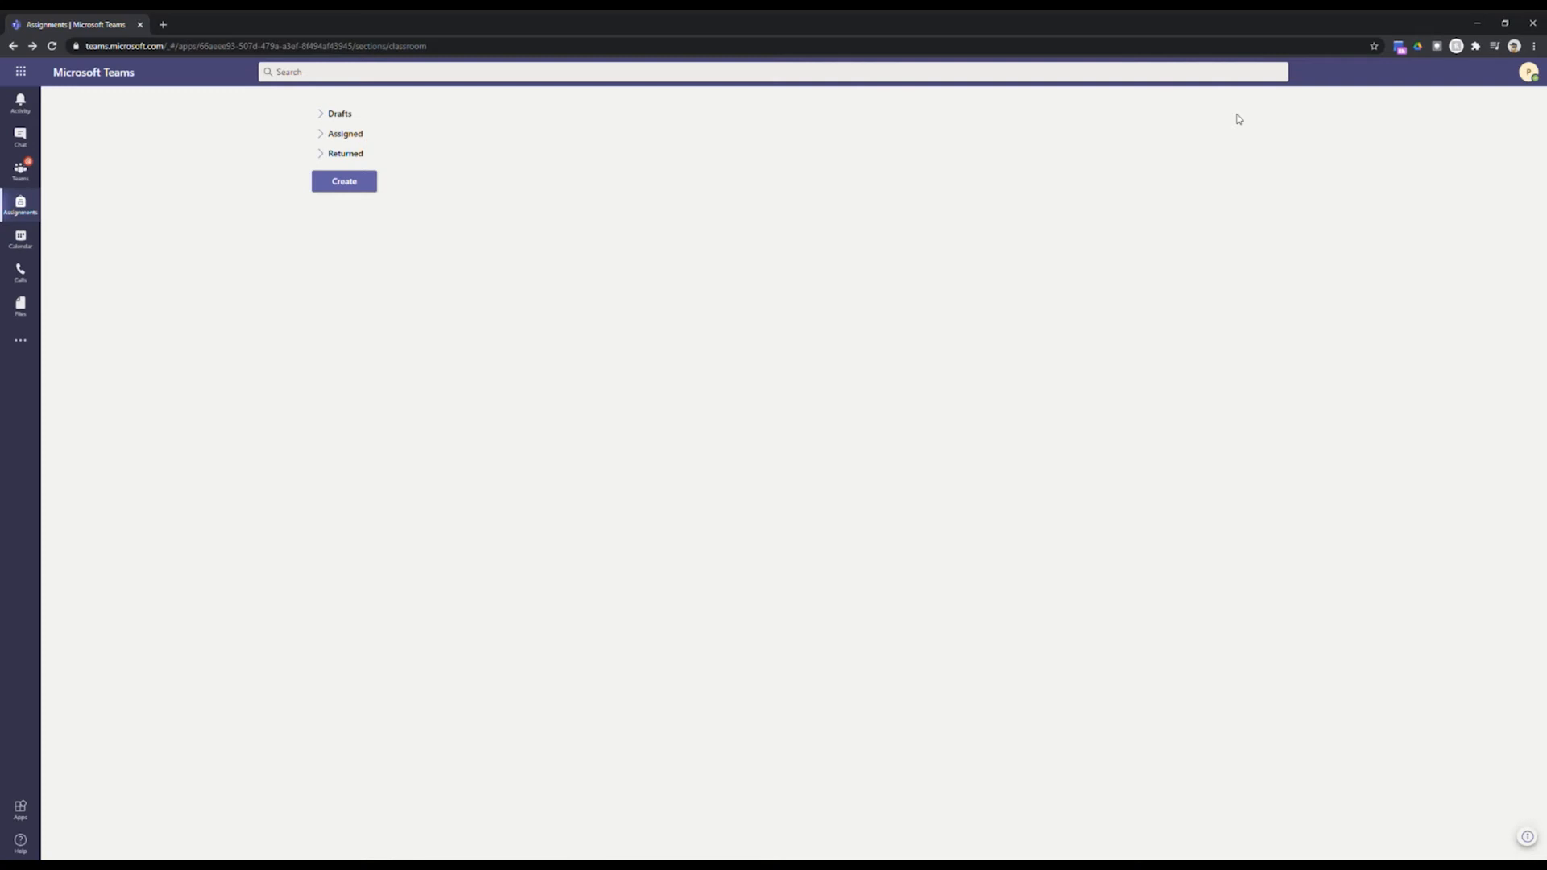
Step: Open the SHA-2020-7x-Cs2b team and view the hand-in status list for "This is a test - Please Ignore"
left_click(23, 183)
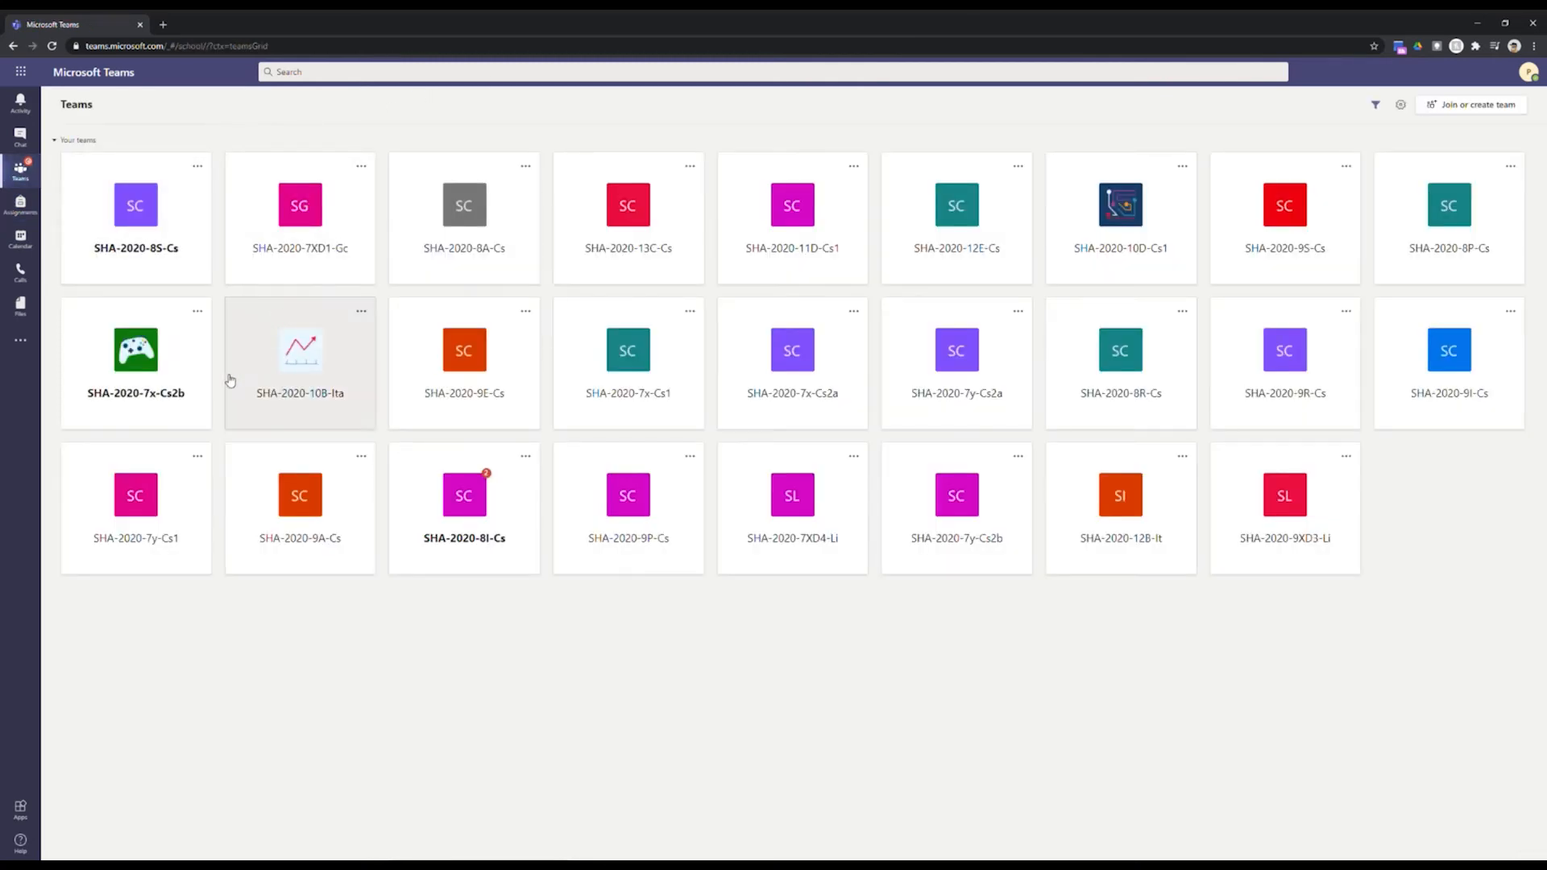
left_click(158, 388)
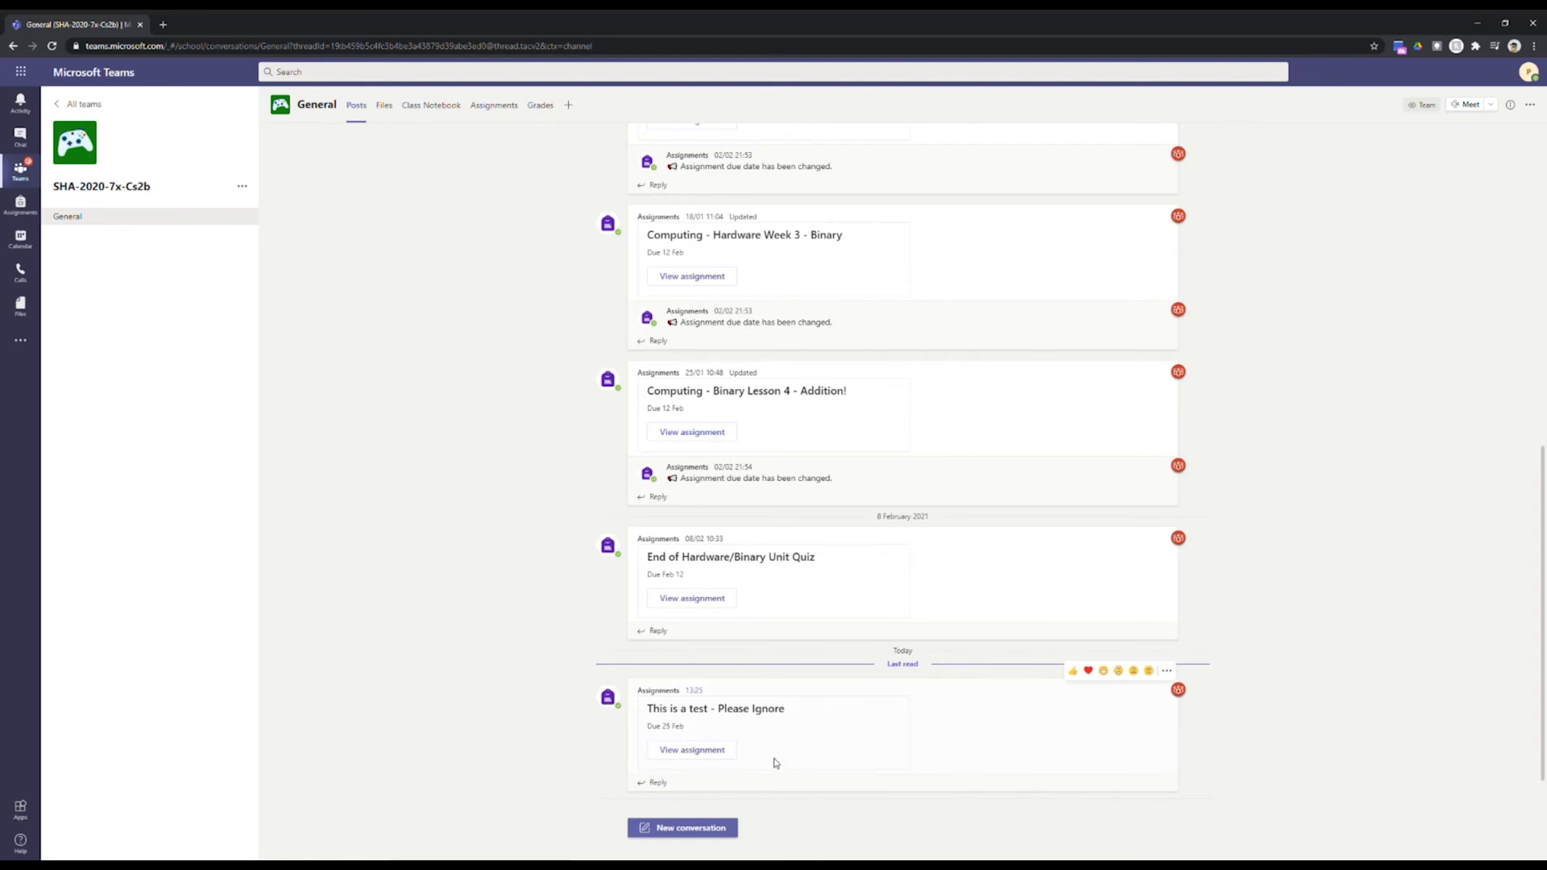
left_click(703, 752)
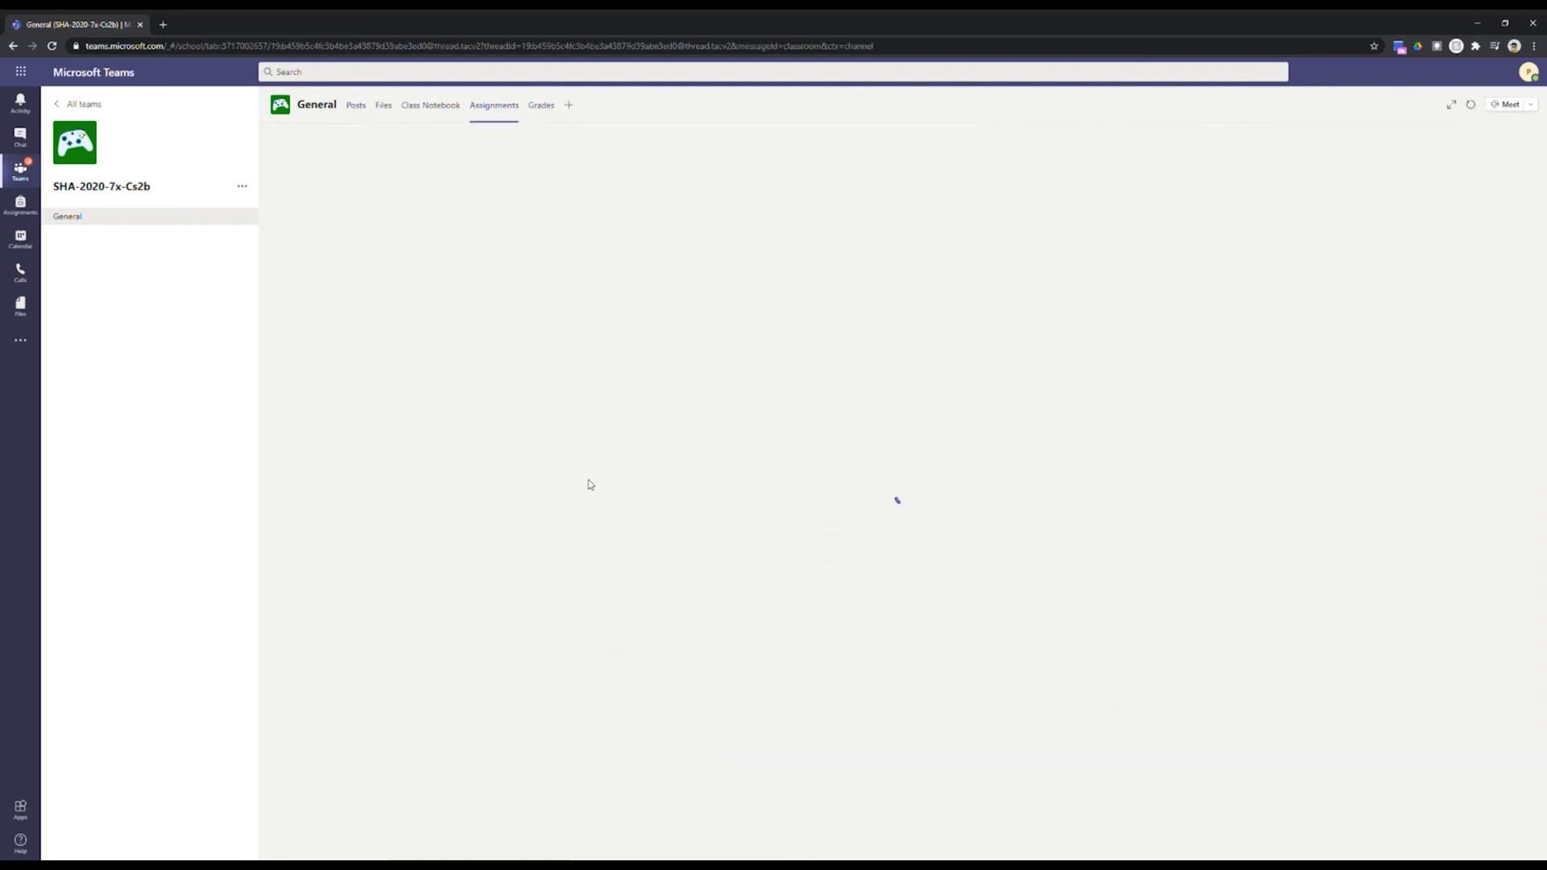
scroll(506, 300, "down", 2)
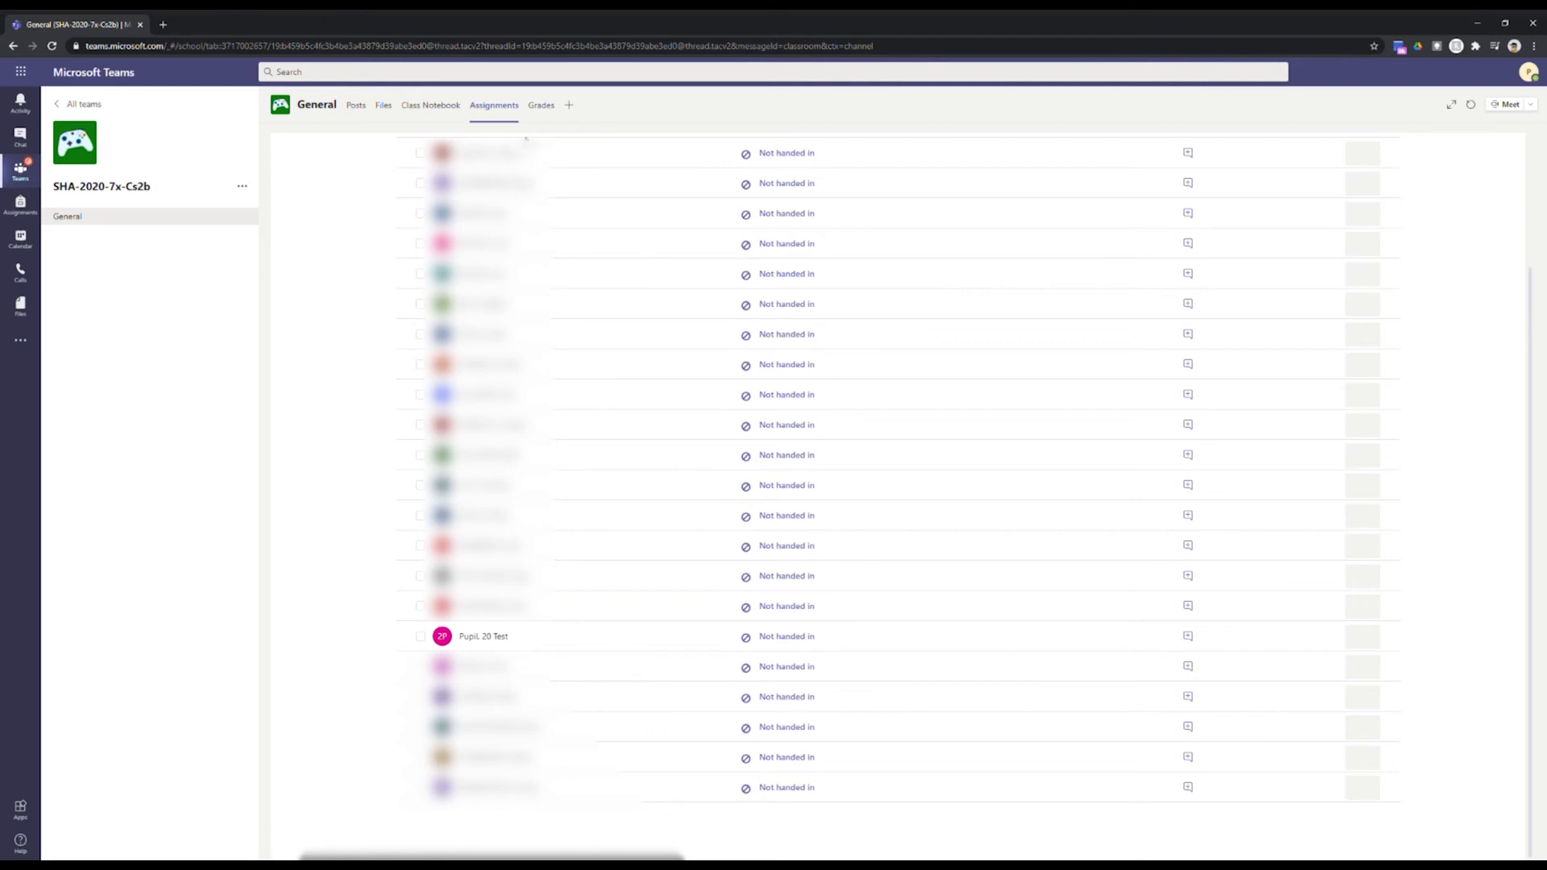
Step: Review the class's Grades overview for the students' assignment statuses and marks
left_click(543, 112)
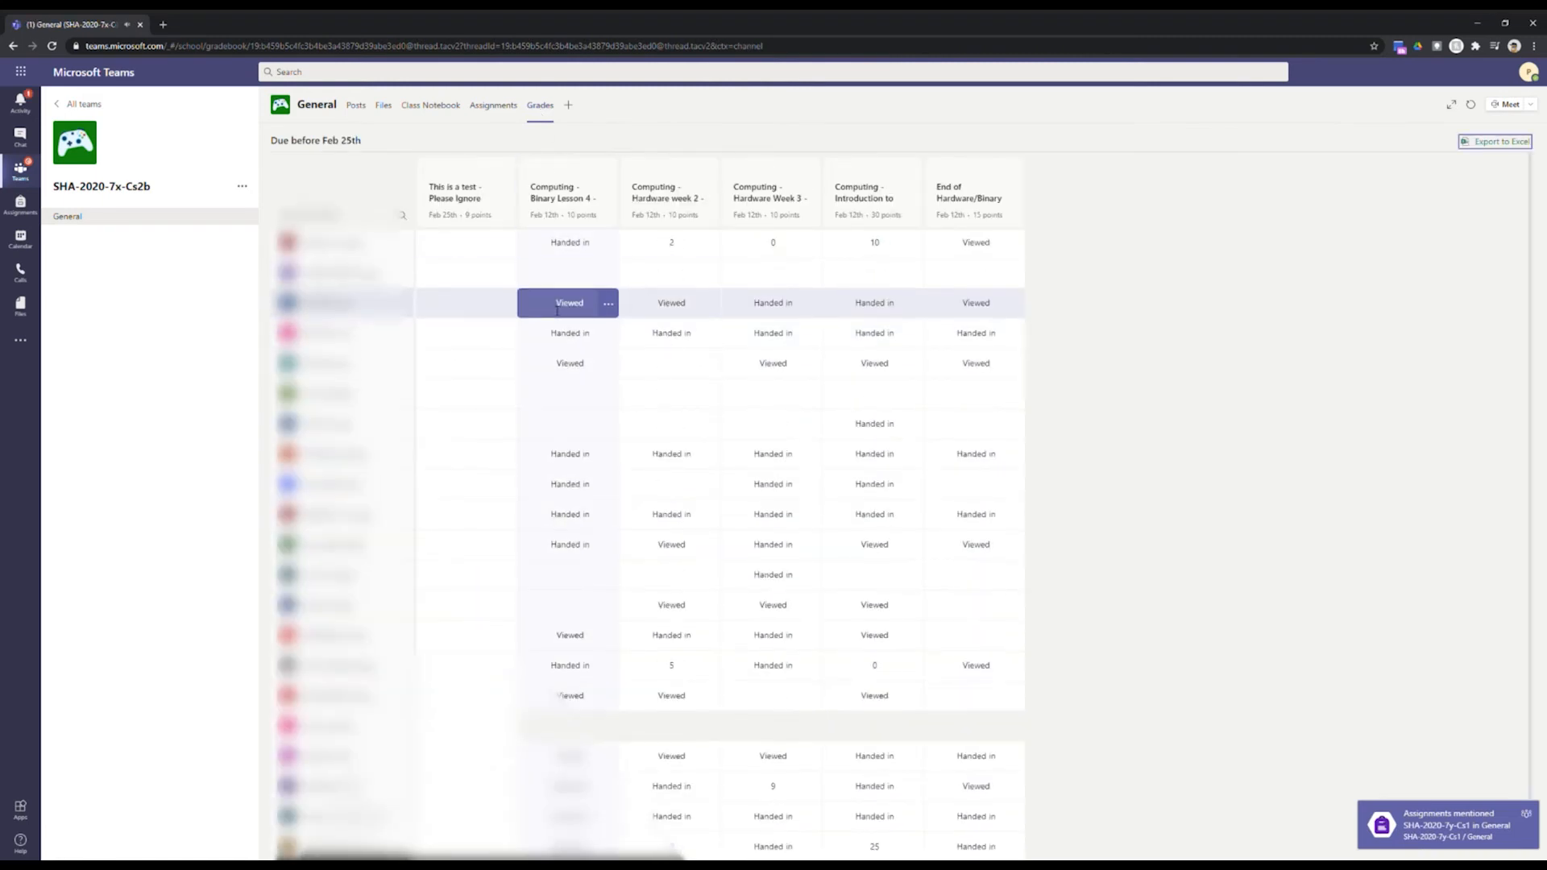
scroll(564, 274, "down", 1)
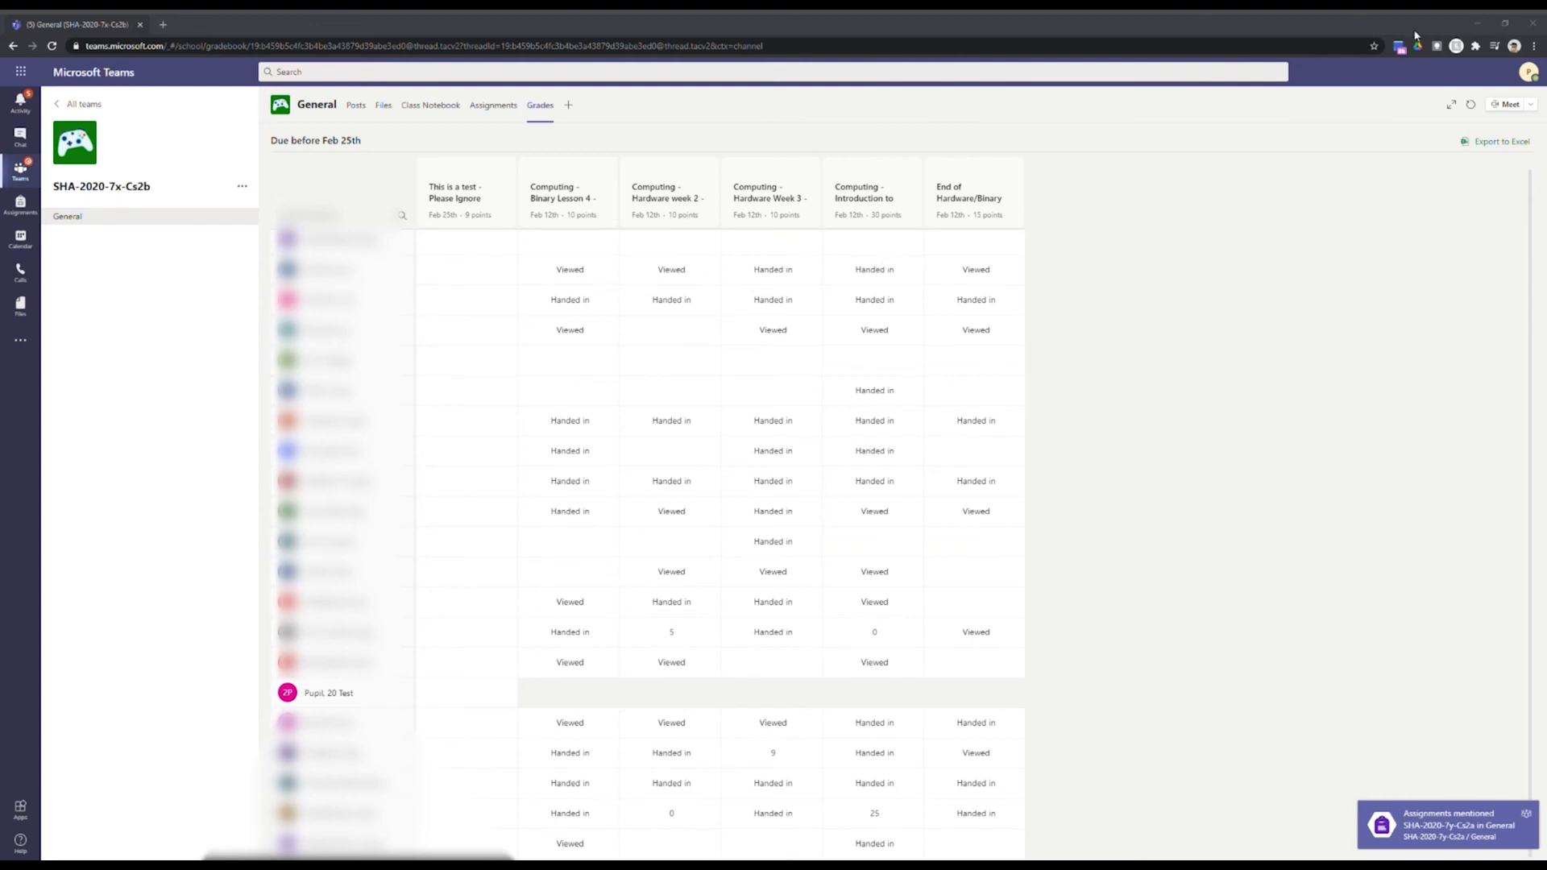
left_click(1479, 22)
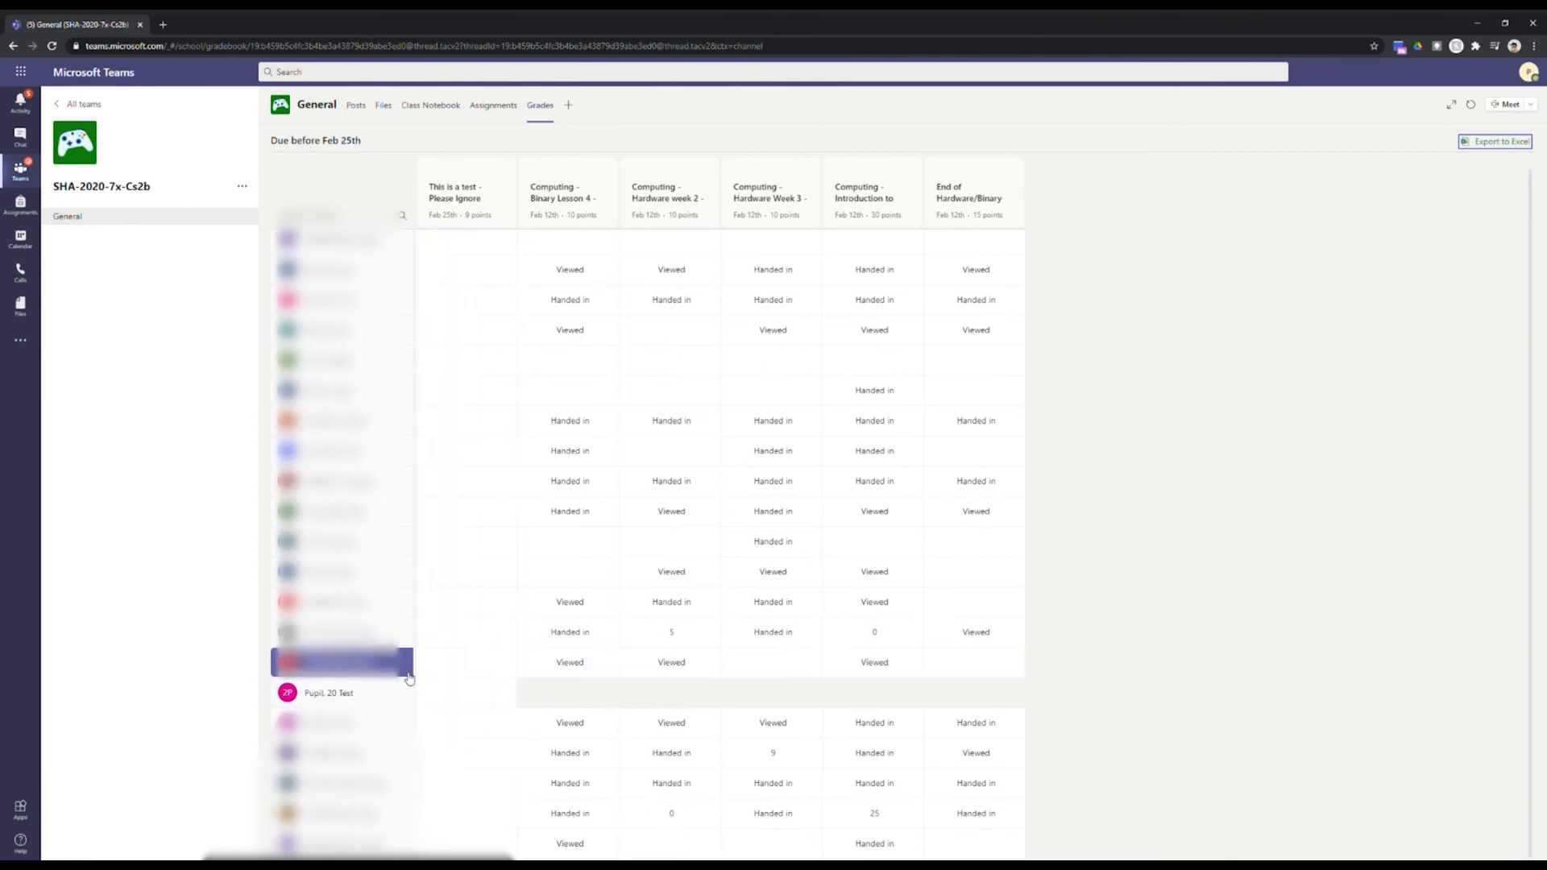
Step: Reload the gradebook and open the test pupil's handed-in work for "This is a test - Please Ignore"
left_click(51, 46)
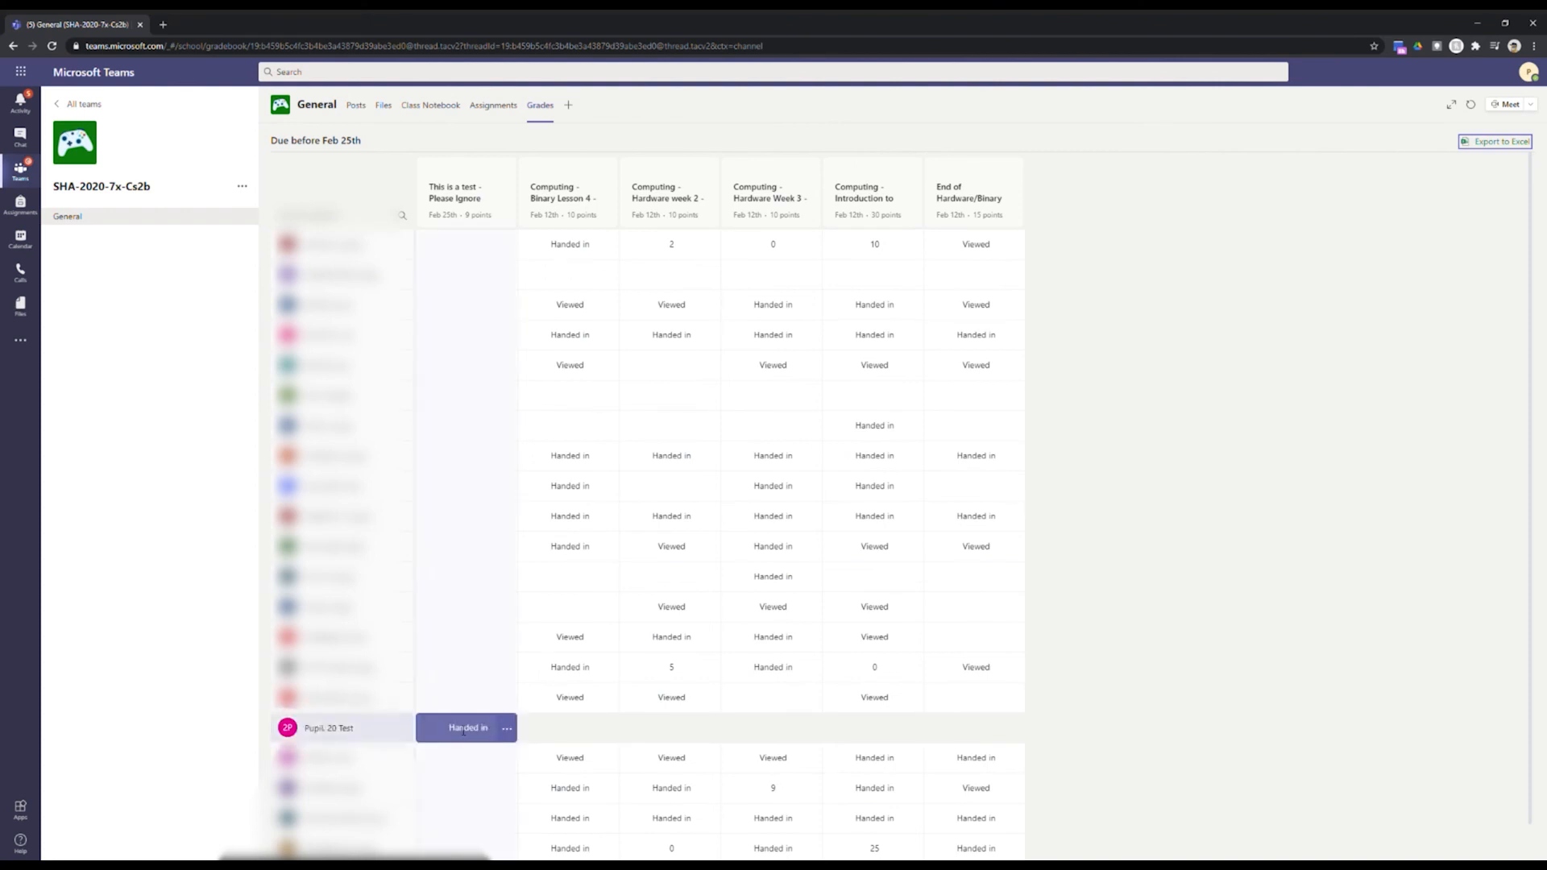
left_click(509, 730)
left_click(507, 728)
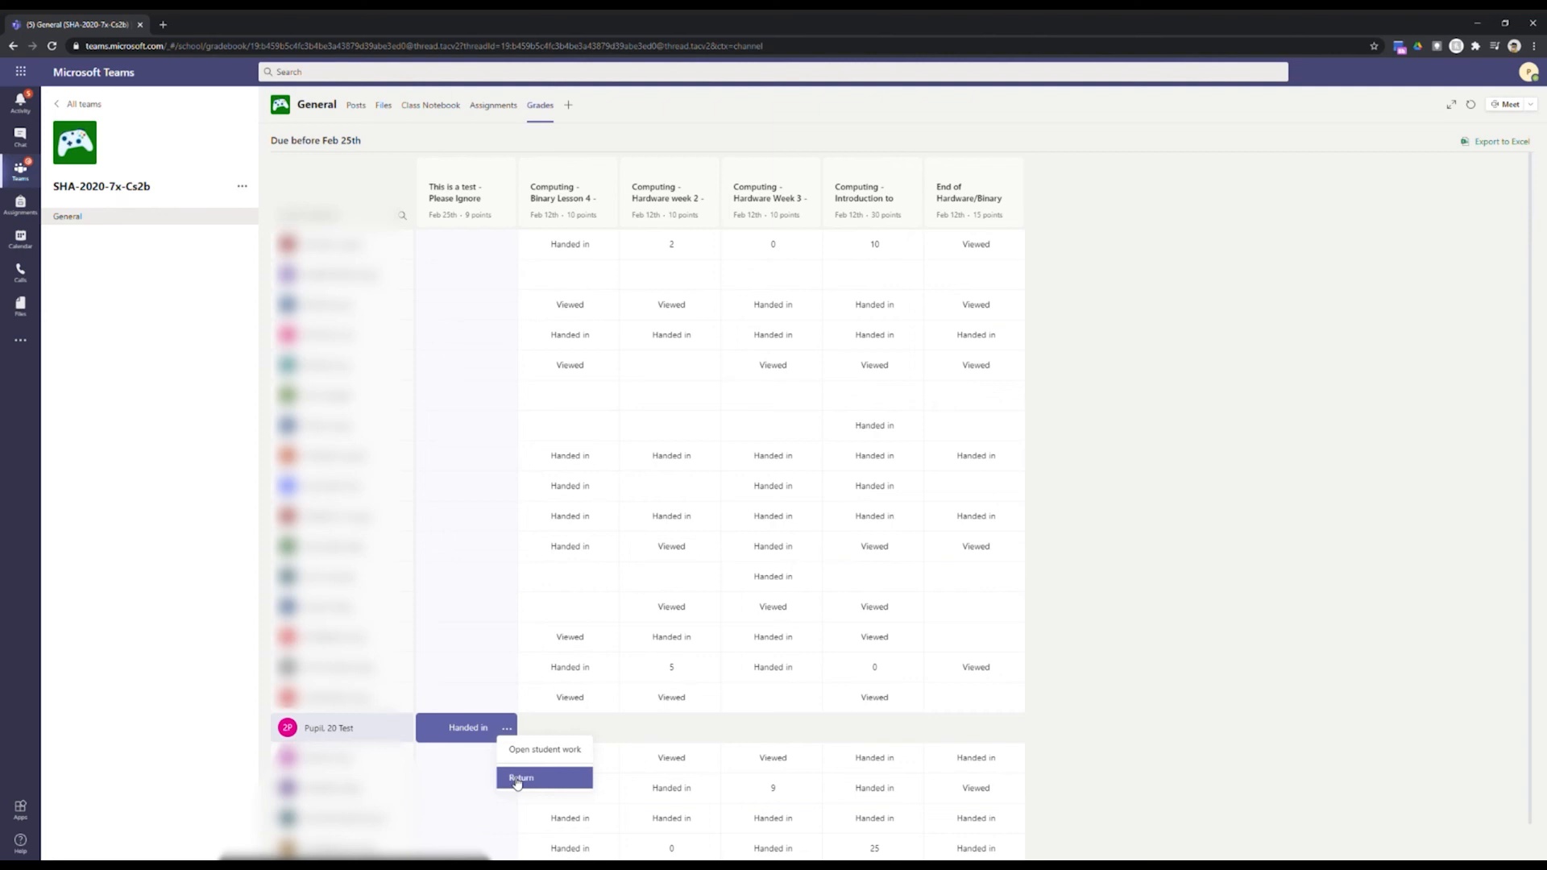
left_click(535, 751)
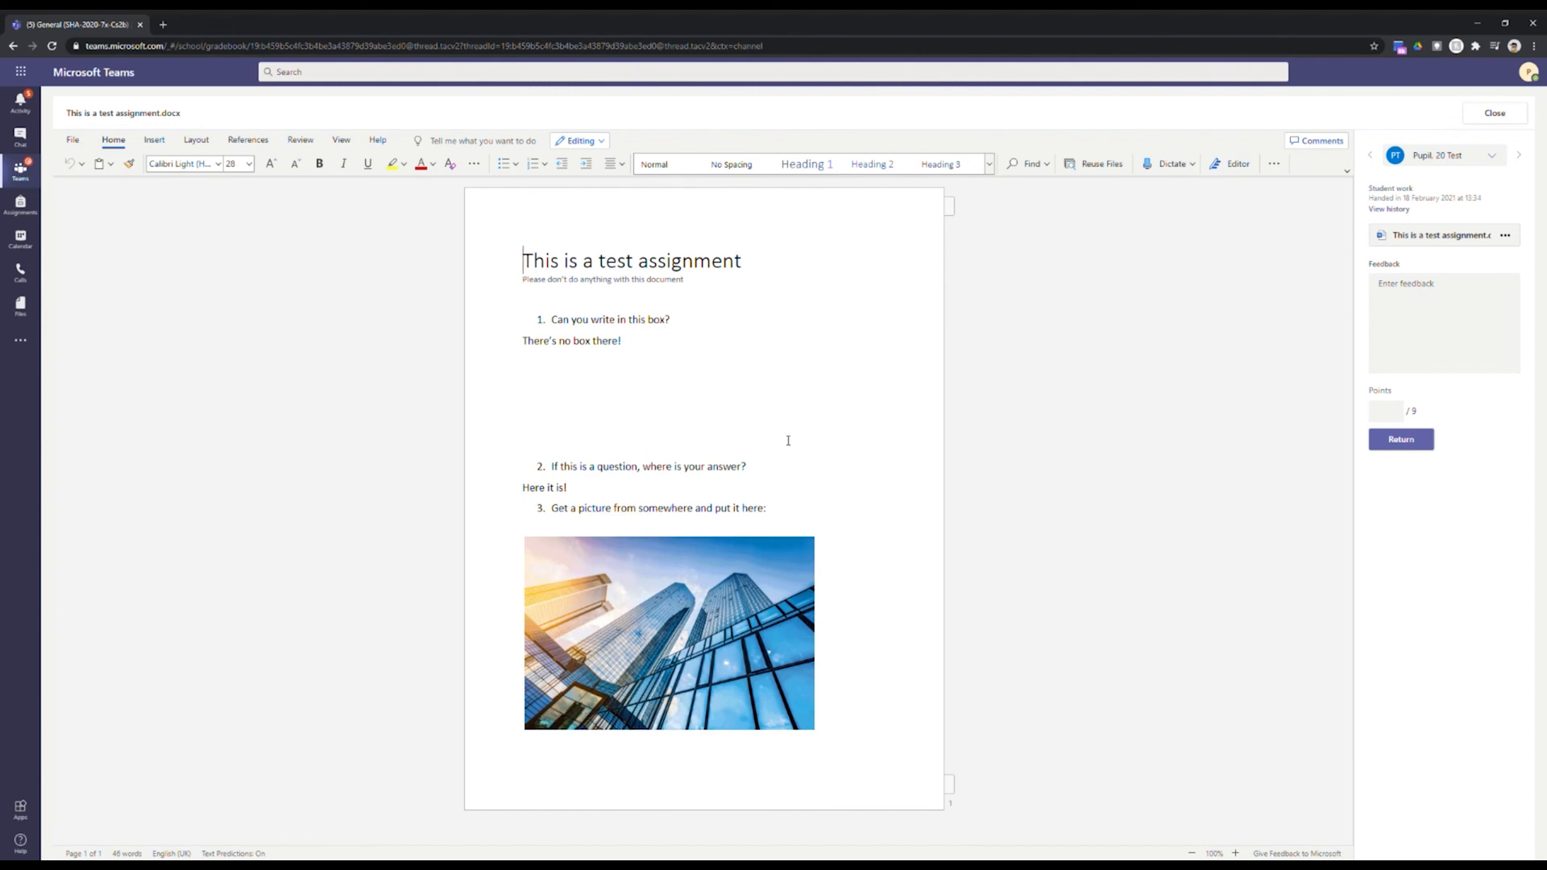
Step: Award 6 points and enter the feedback "The image is wonderful and I would like to see you develop a consistent theme in furture assignments"
left_click(1420, 312)
left_click(1391, 417)
left_click(1441, 333)
type("The image is ")
type("wonderful but")
key("BackSpace")
key("BackSpace")
key("BackSpace")
key("BackSpace")
type("and I would like to see you develop a c")
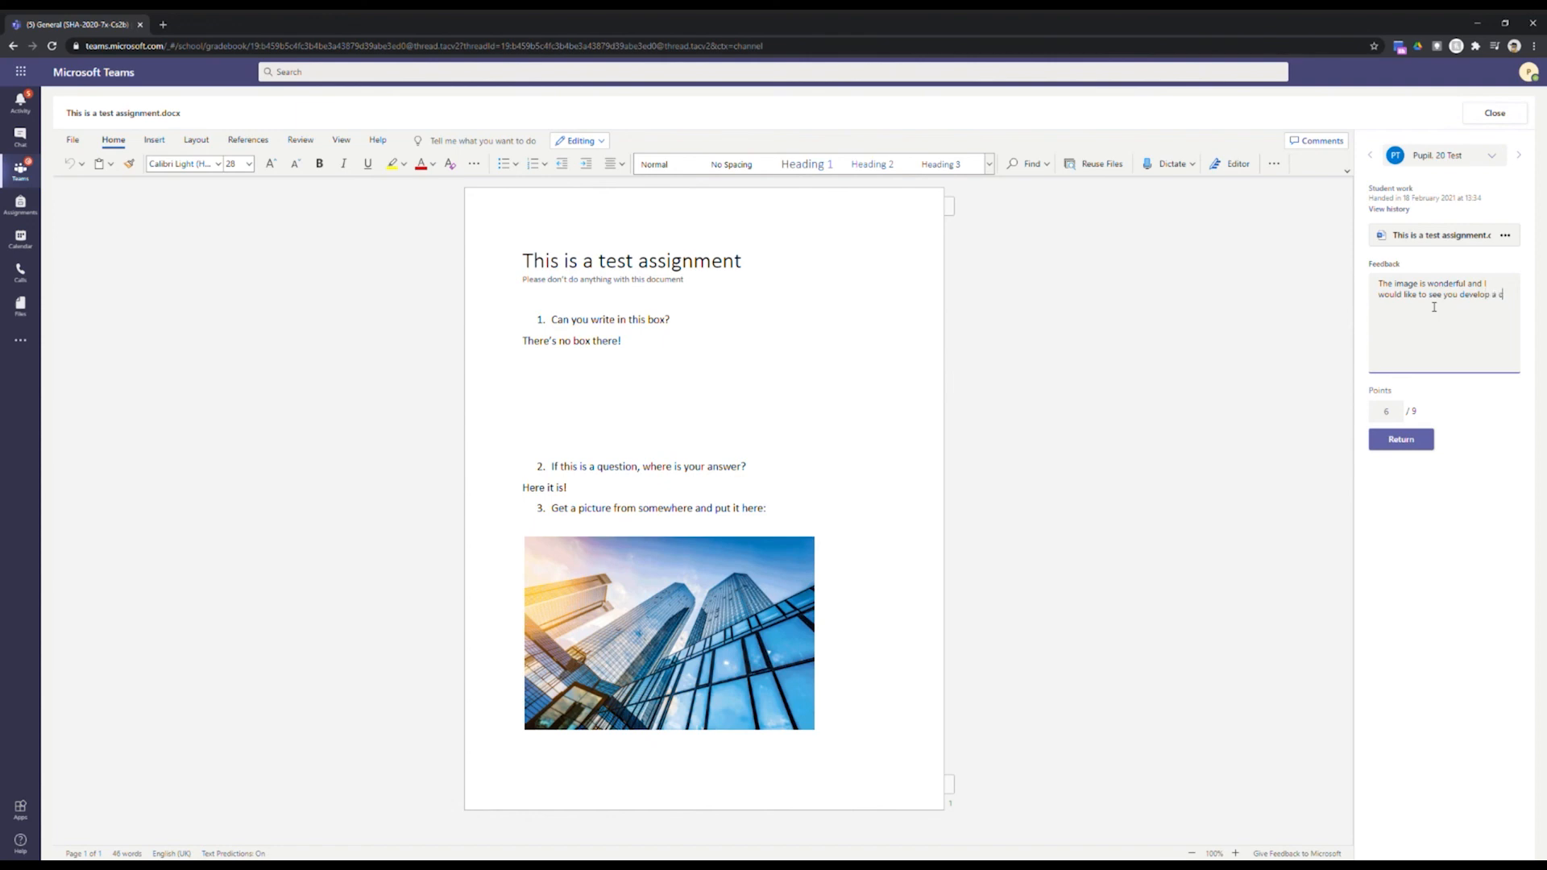
type("onsistent theme in furture assignmnet")
key("BackSpace")
key("BackSpace")
key("BackSpace")
type("ents")
Step: Add several lines of filler text below the feedback and return the marked work to the student
key("Return")
key("Return")
type("sdf")
key("Return")
type("fg sd fg")
key("Return")
key("Return")
type("sd f g")
key("Return")
type("sdf hsdgfjhsfgj")
key("Return")
key("Return")
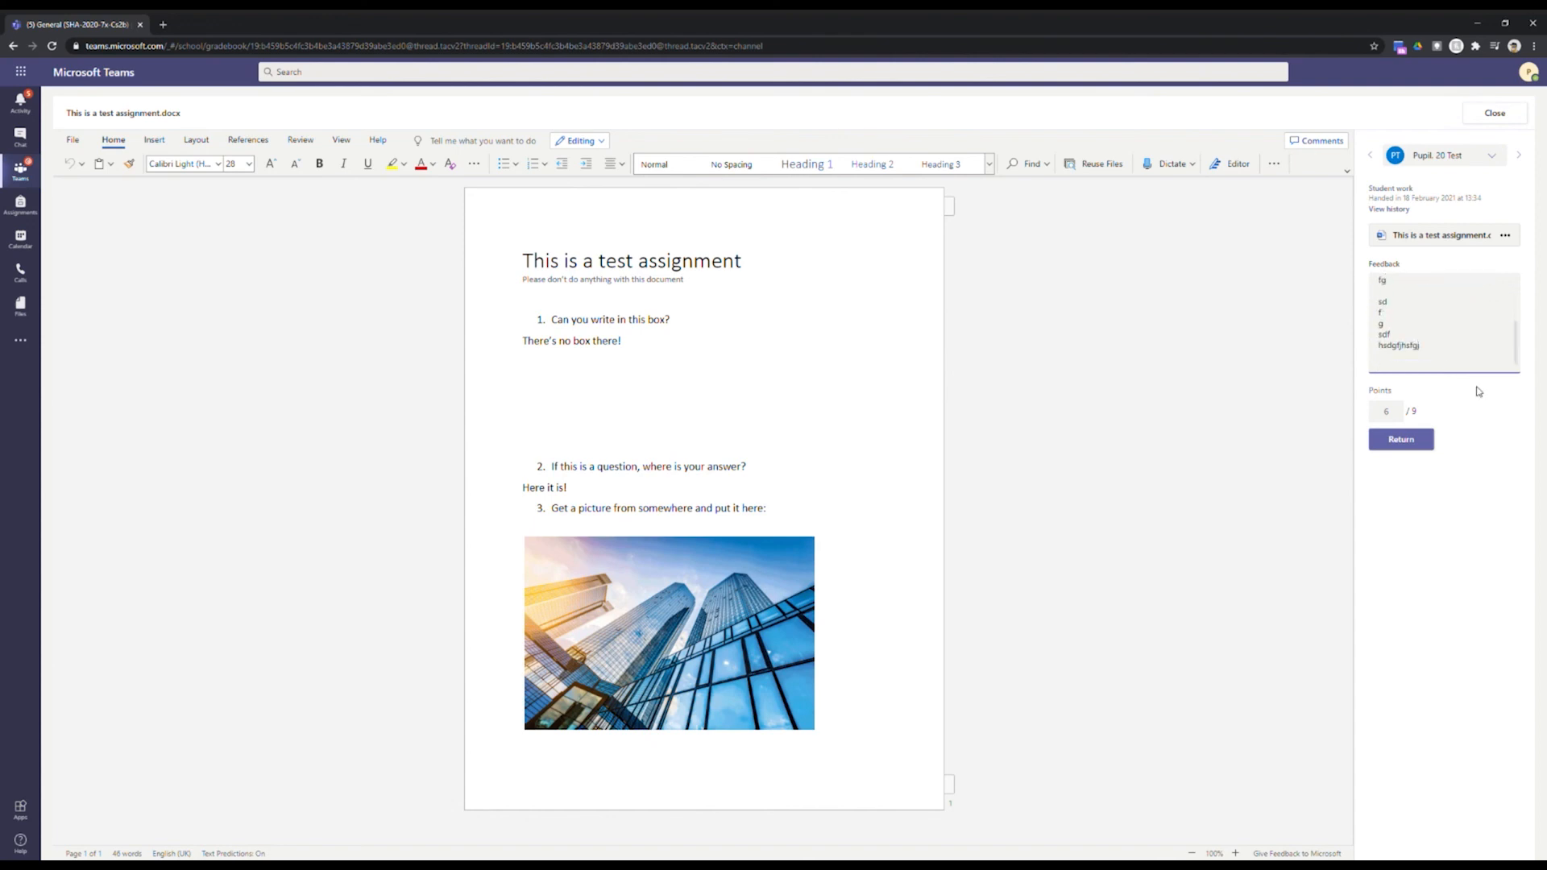
left_click(1410, 442)
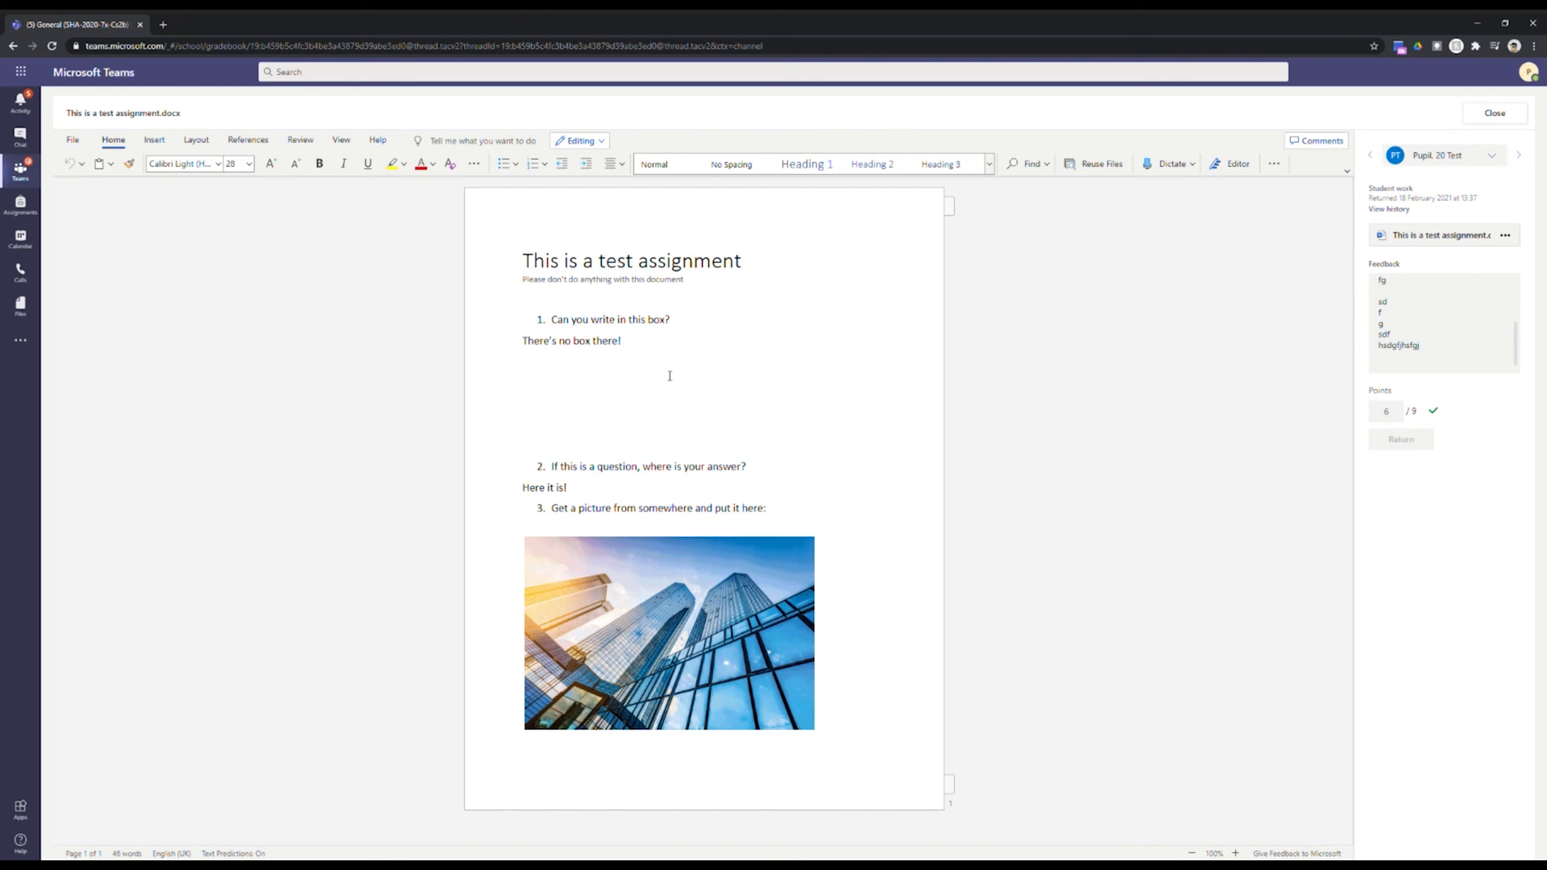
Step: Look through the list of students available for marking and close the returned work to go back to the gradebook
left_click(1502, 158)
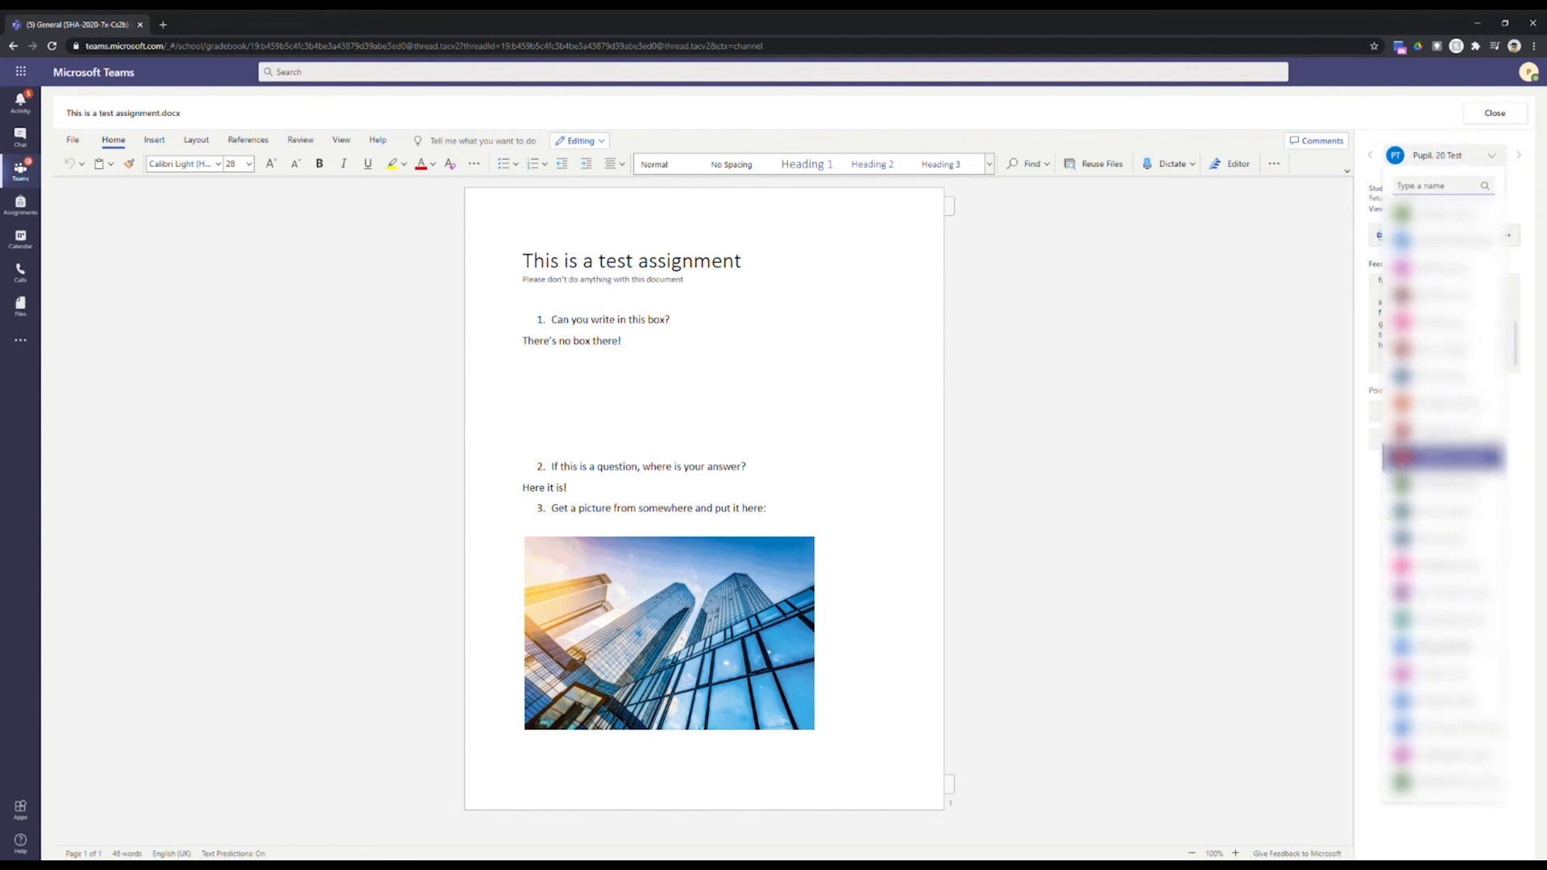
left_click(1496, 157)
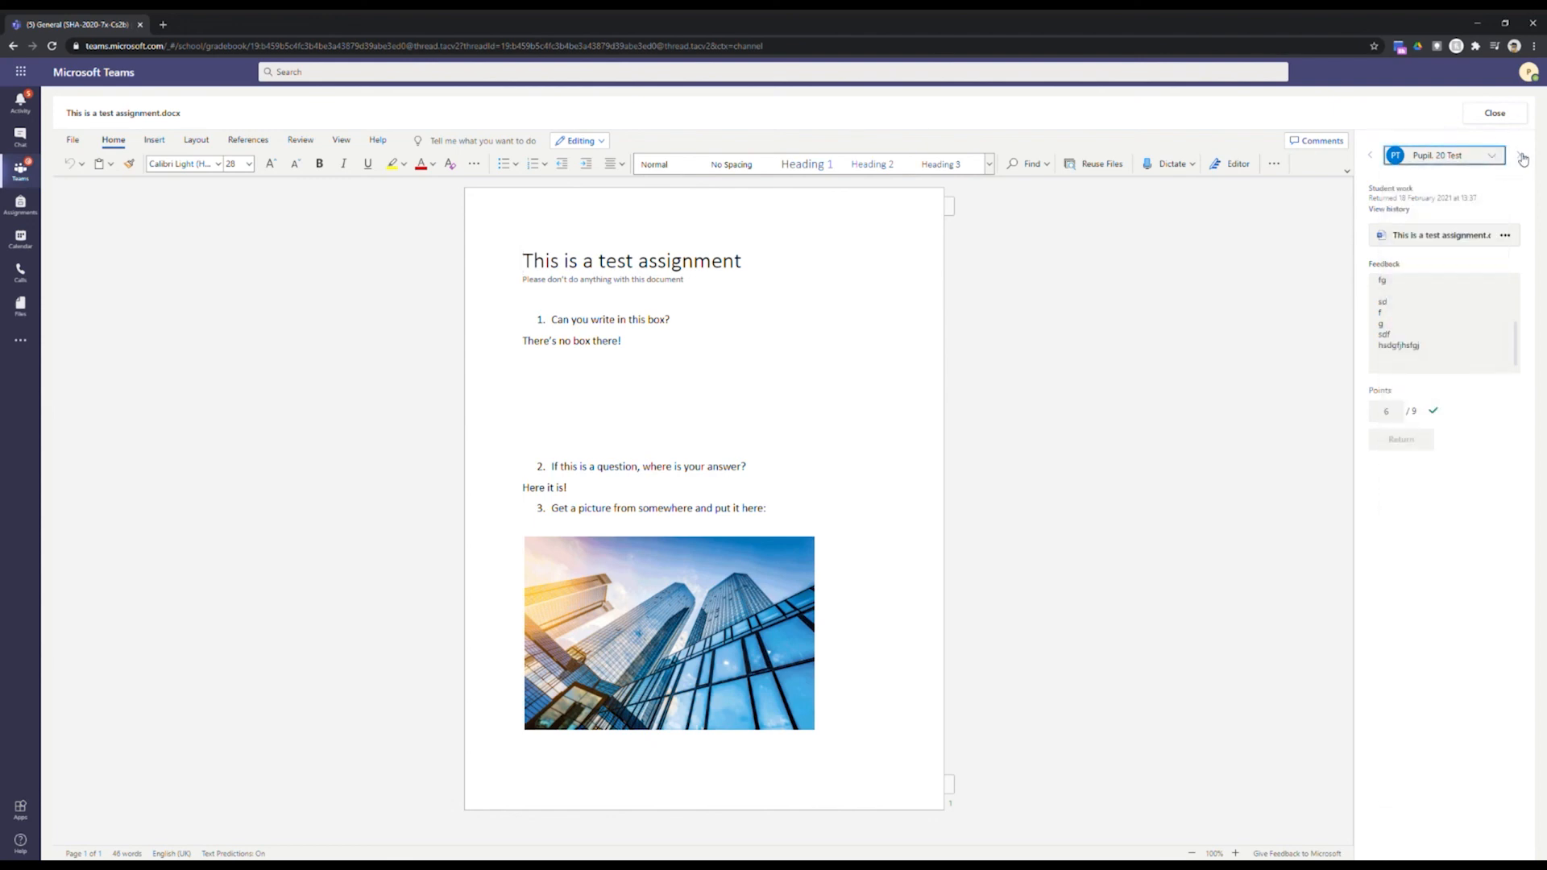
left_click(1496, 113)
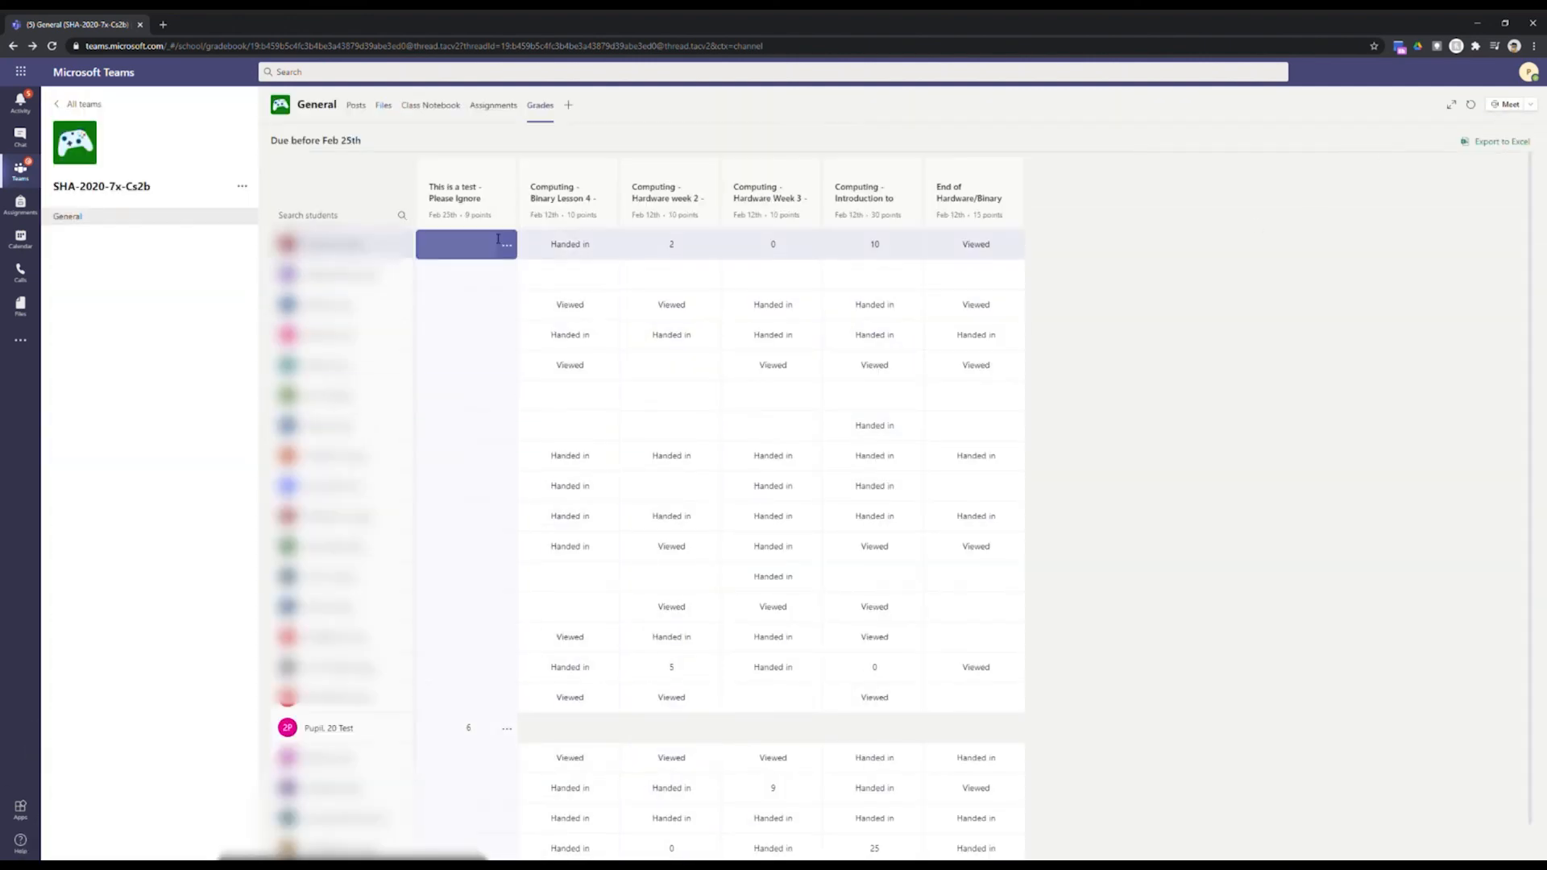